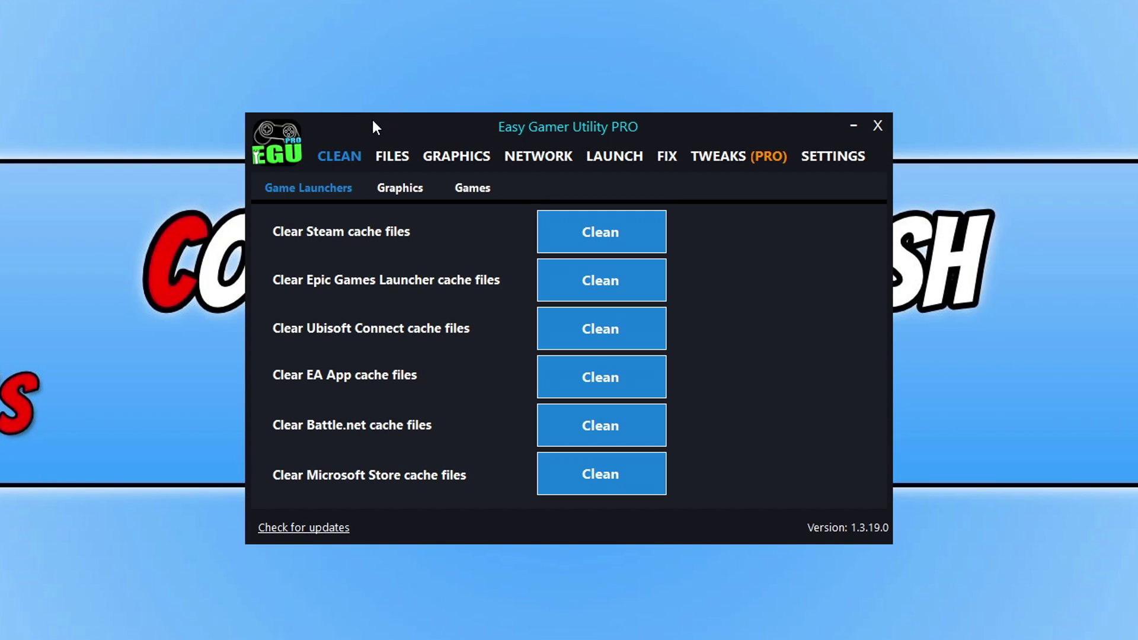
Clear the AMD graphics cache files, confirm the deletion and close the deletion log
click(401, 188)
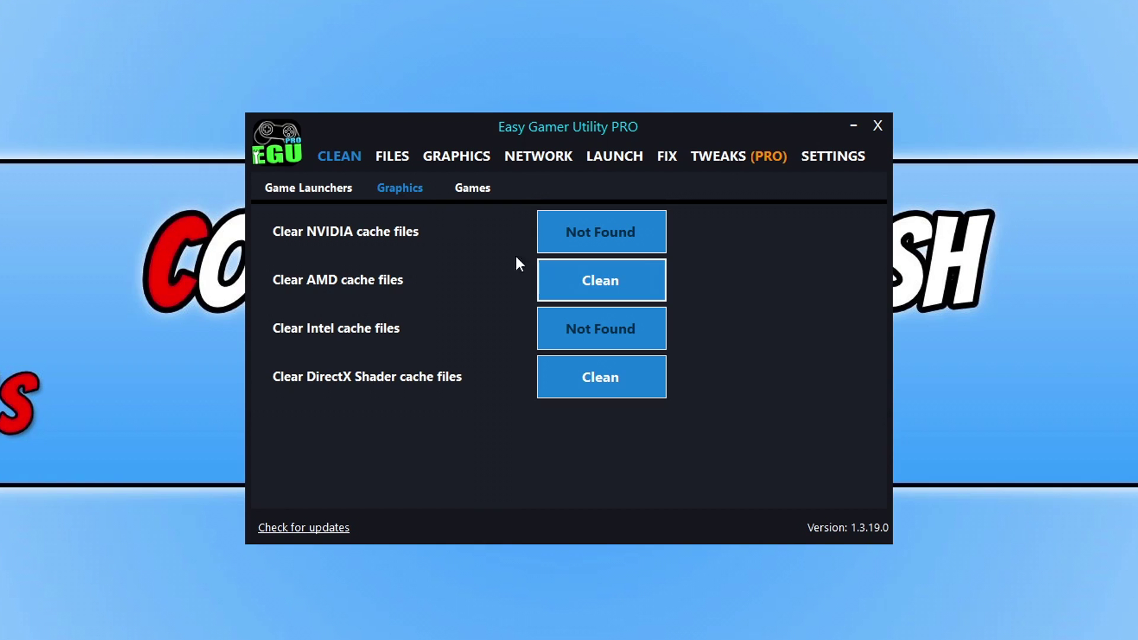
click(650, 282)
click(640, 389)
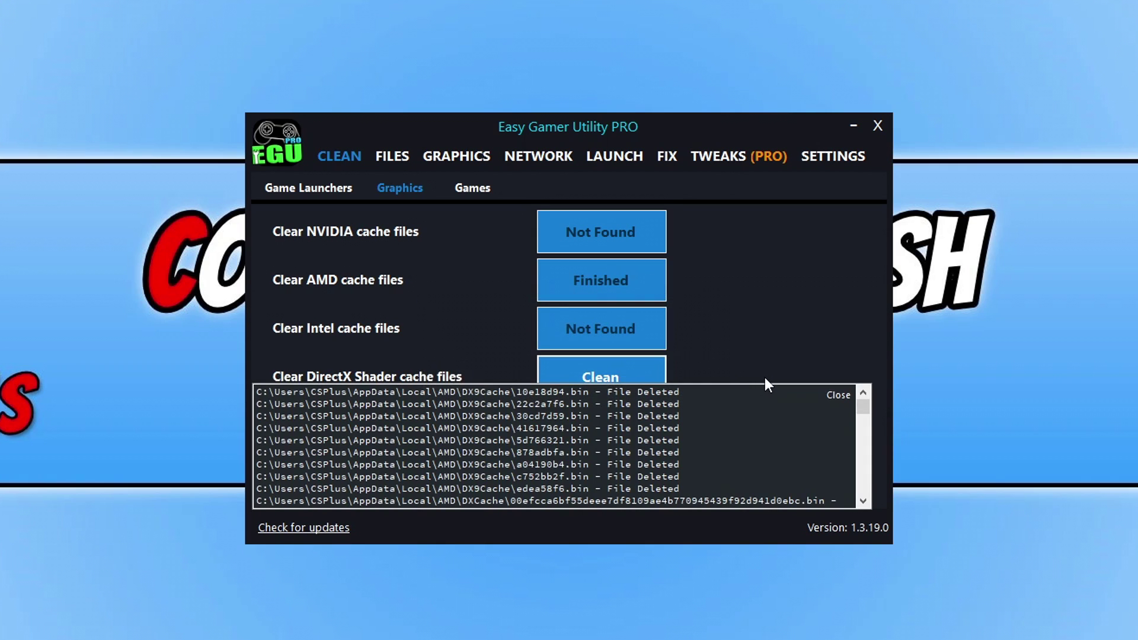
click(836, 396)
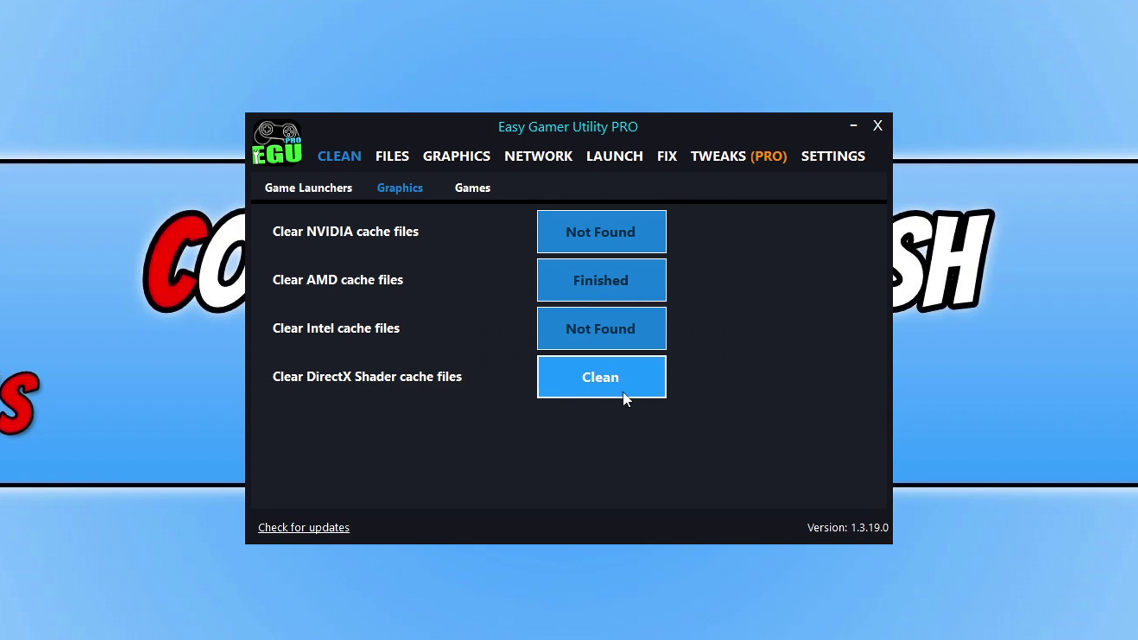
Clear the DirectX Shader cache files, confirm the permanent deletion and close the deletion log
click(613, 389)
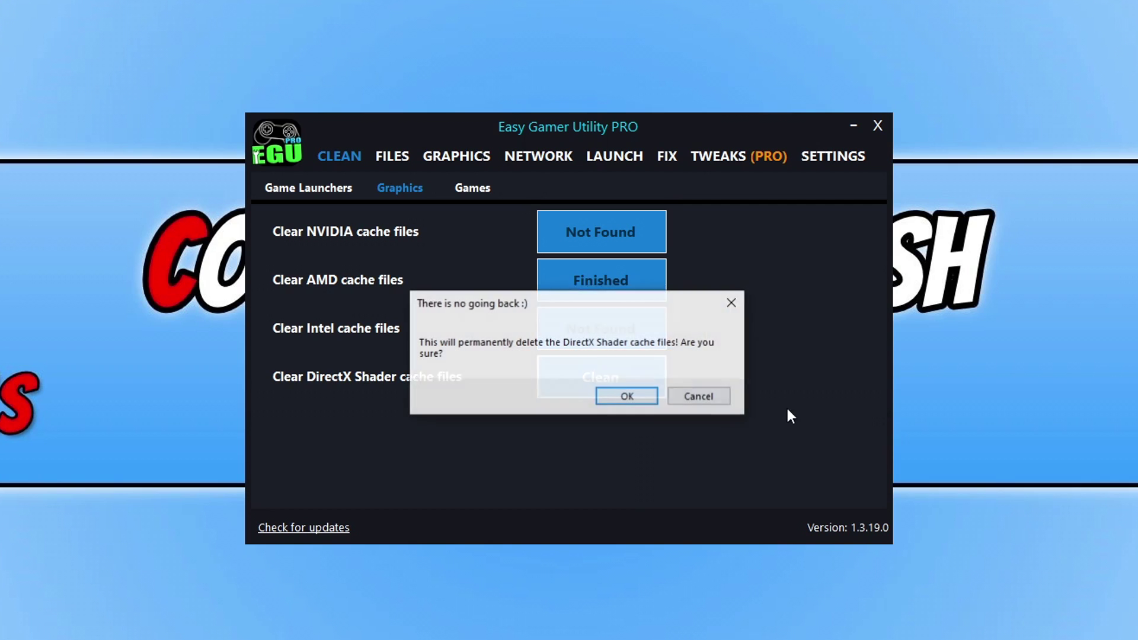
click(621, 396)
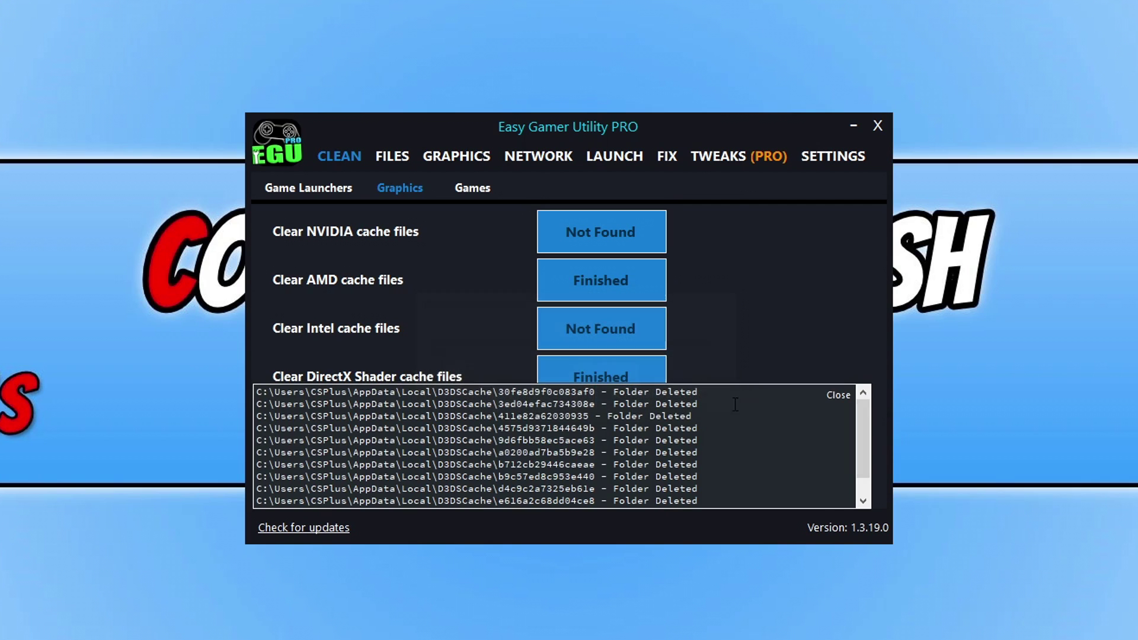
click(837, 394)
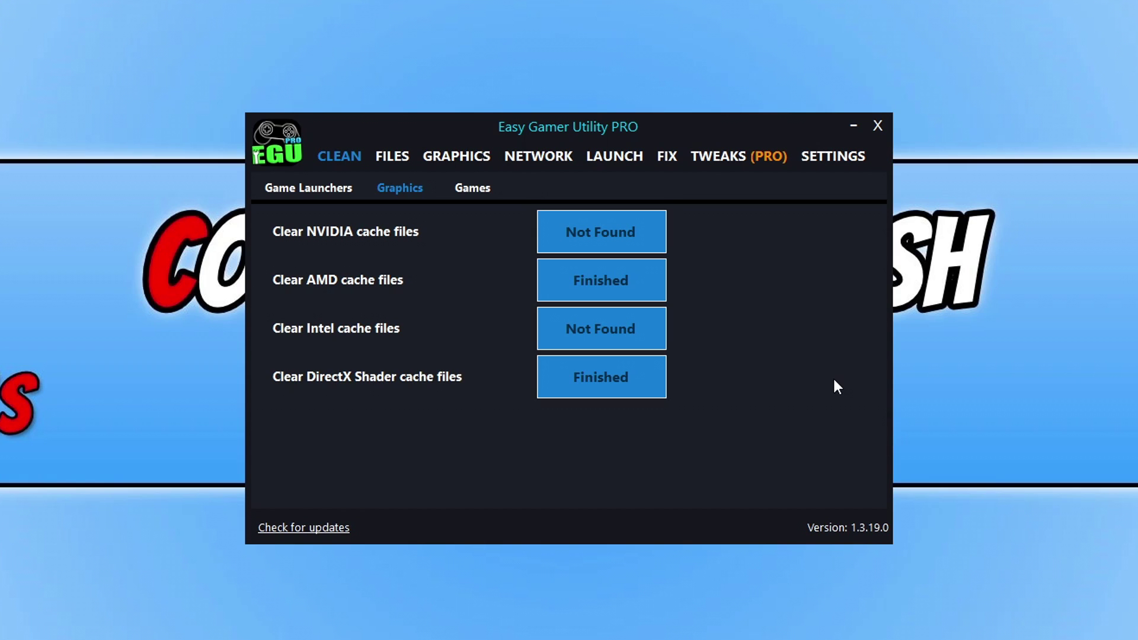
Open the driver download page for the AMD Radeon RX 6750 XT in the browser and reject all cookies
click(466, 158)
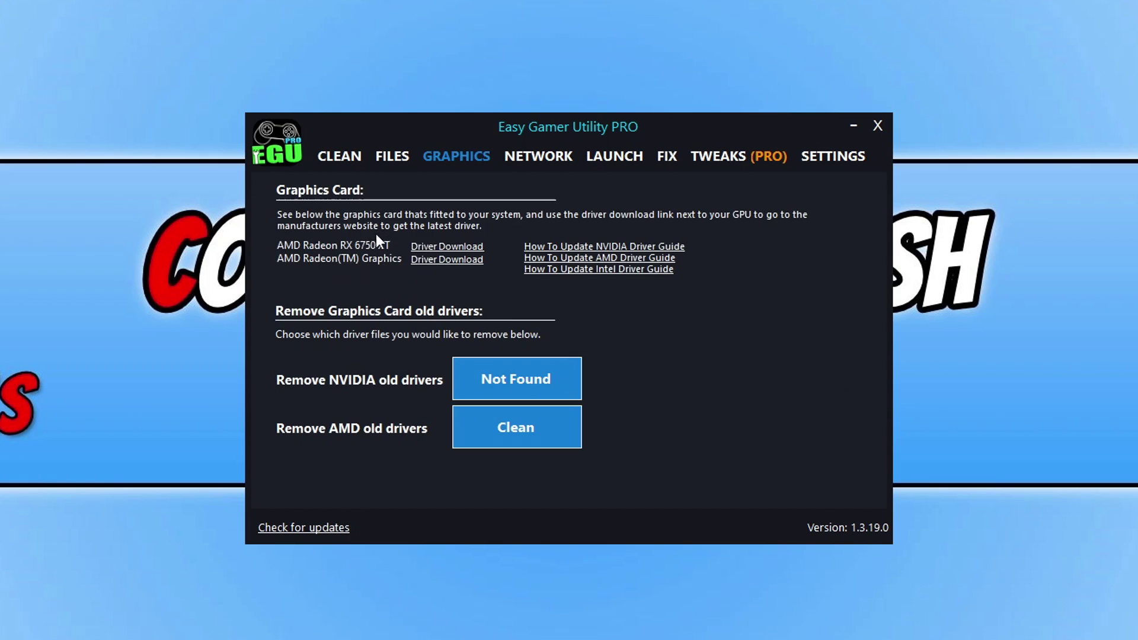
click(472, 251)
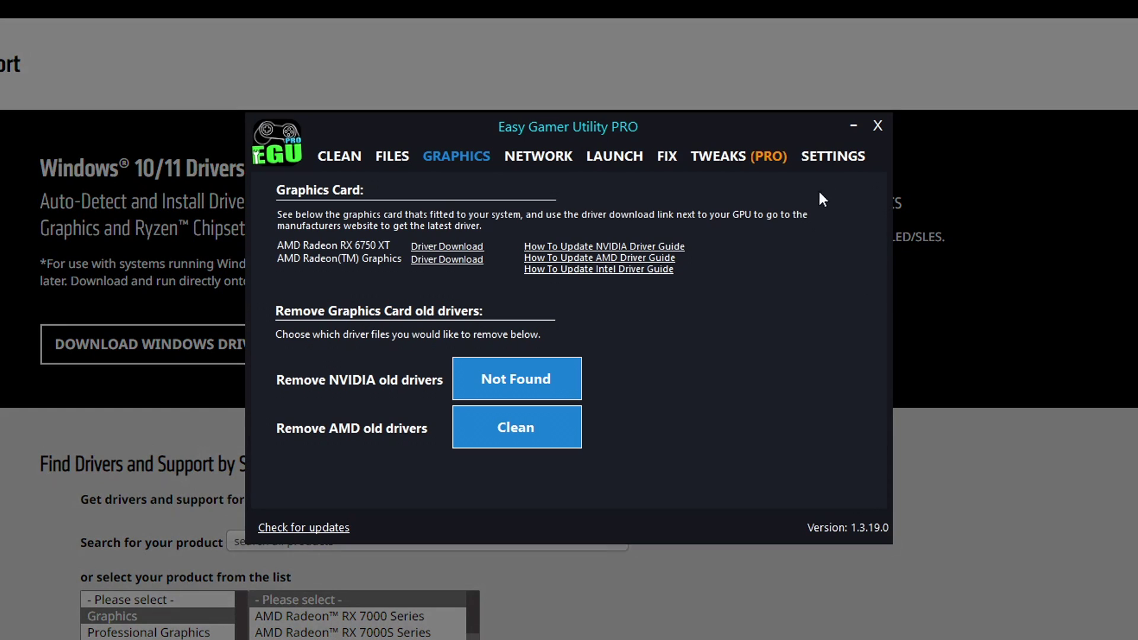
click(853, 126)
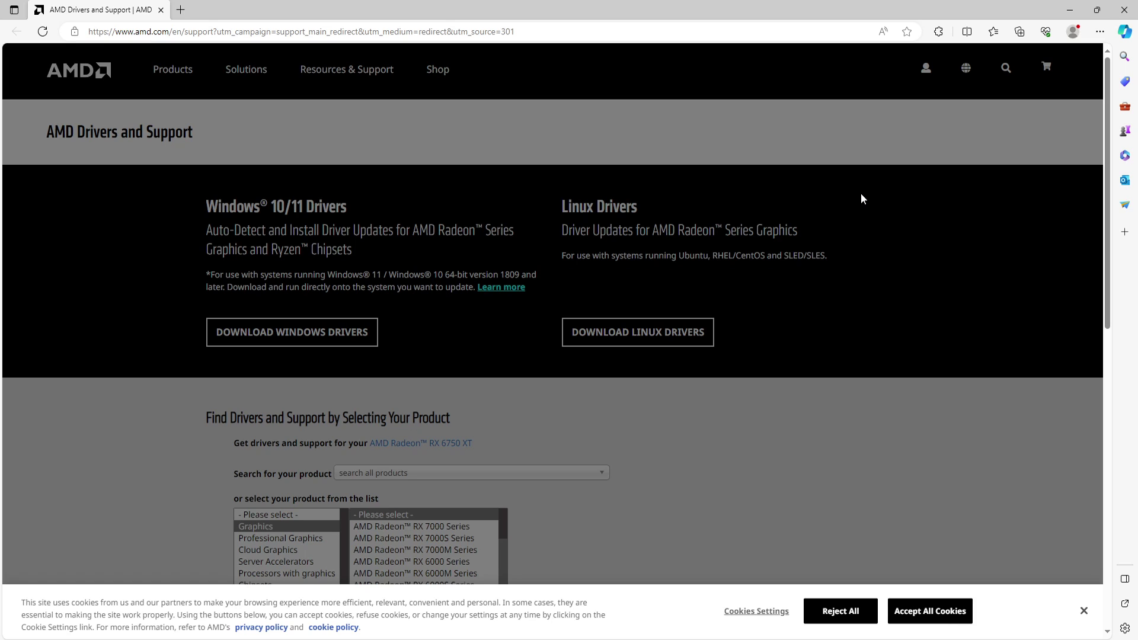
click(840, 612)
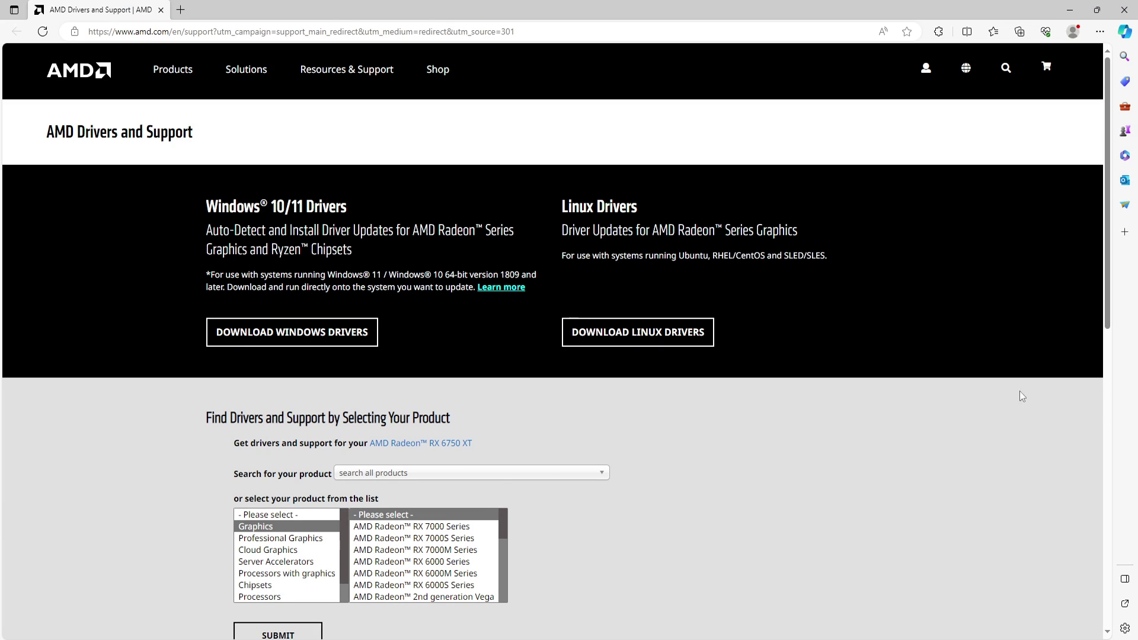
Select the Radeon RX 6000 Series, RX 6700 Series and RX 6750 XT as the graphics product, and close the browser
click(428, 562)
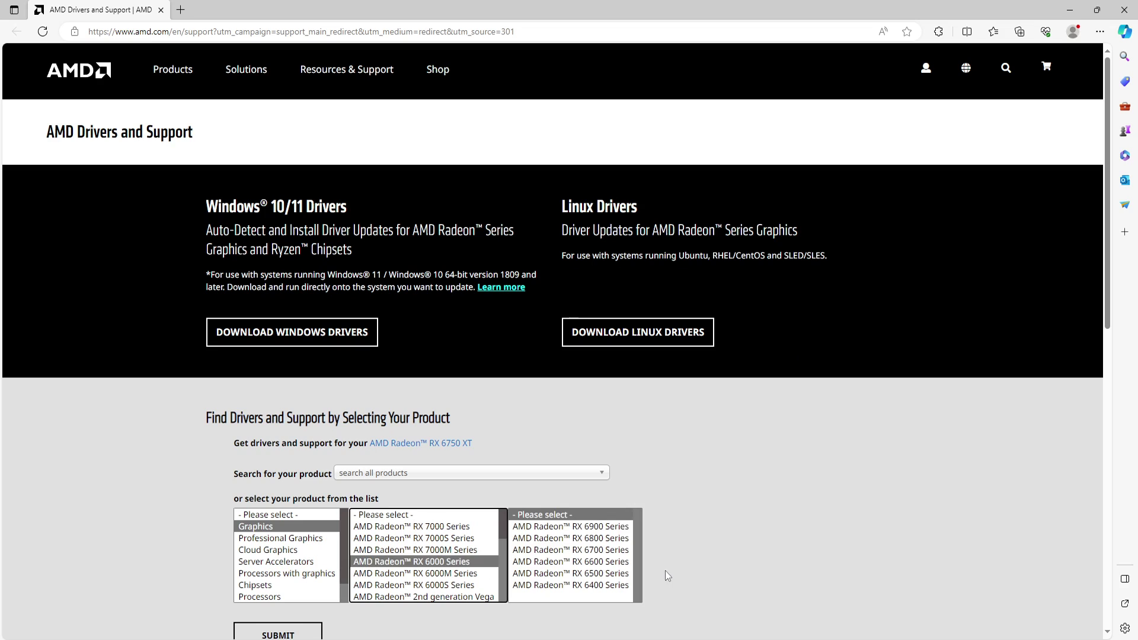
click(606, 555)
click(734, 528)
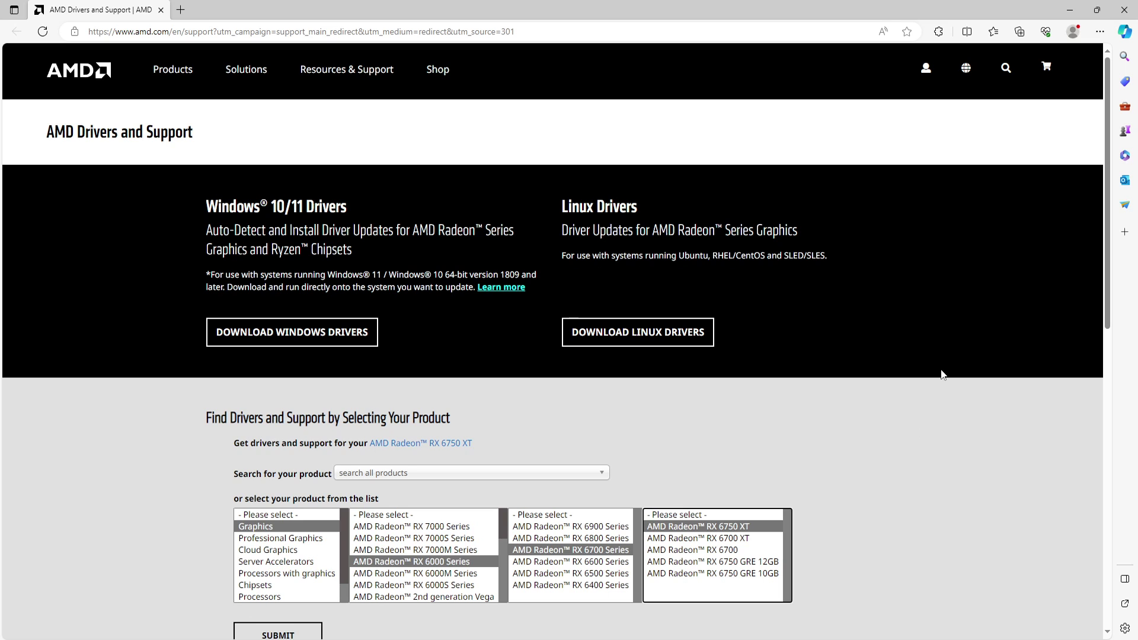
click(1124, 9)
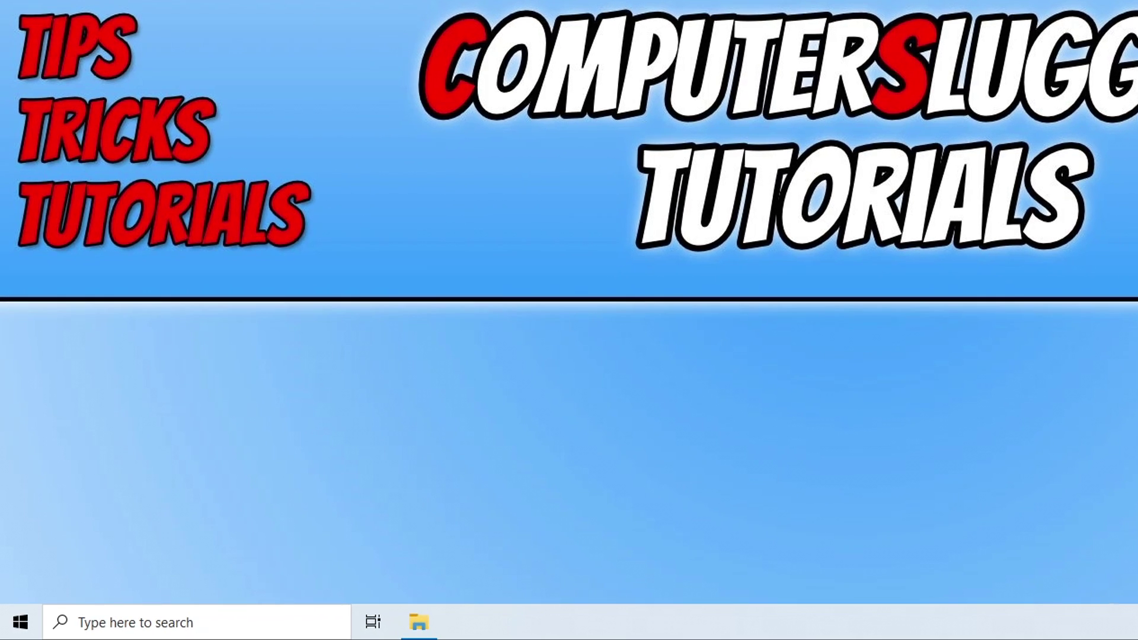
Open Windows Settings at the Update & Security section
right_click(19, 620)
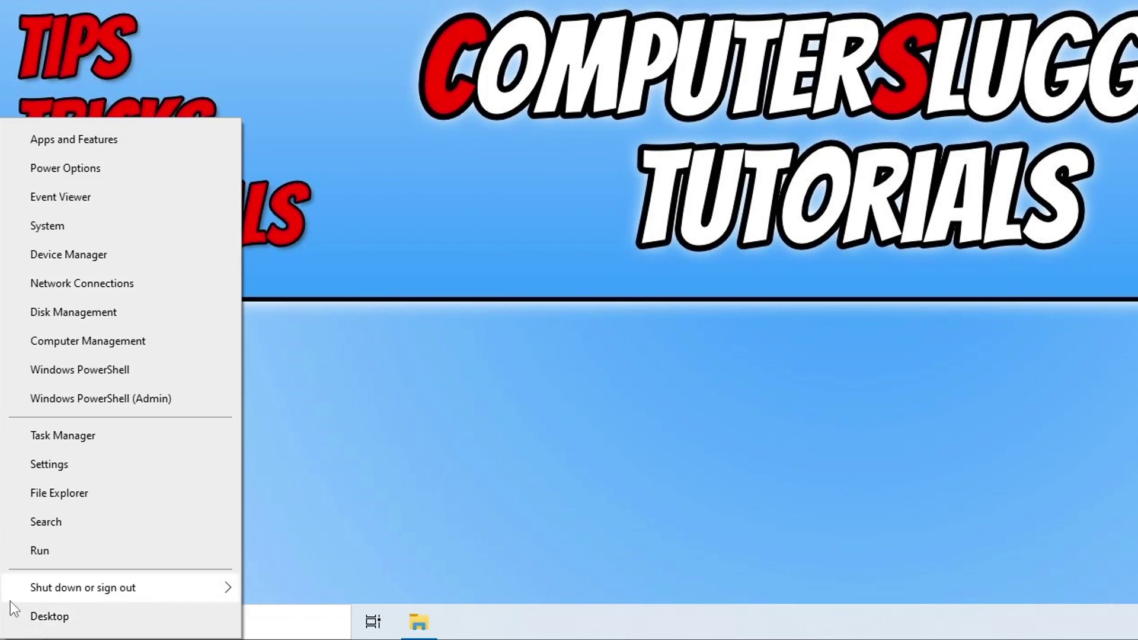
click(90, 465)
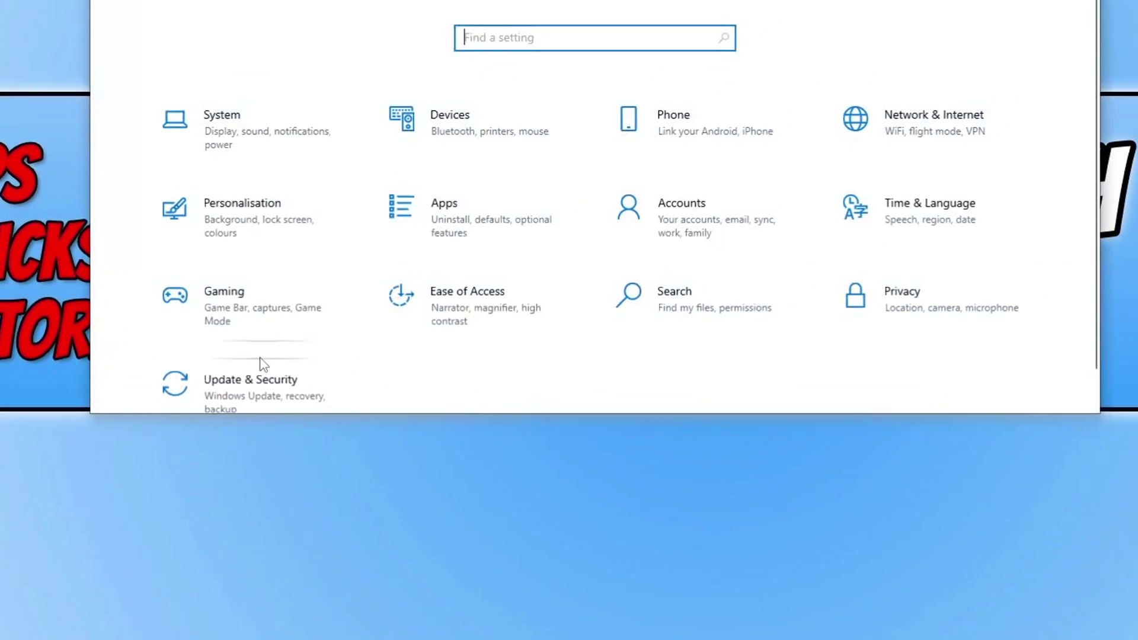
click(255, 383)
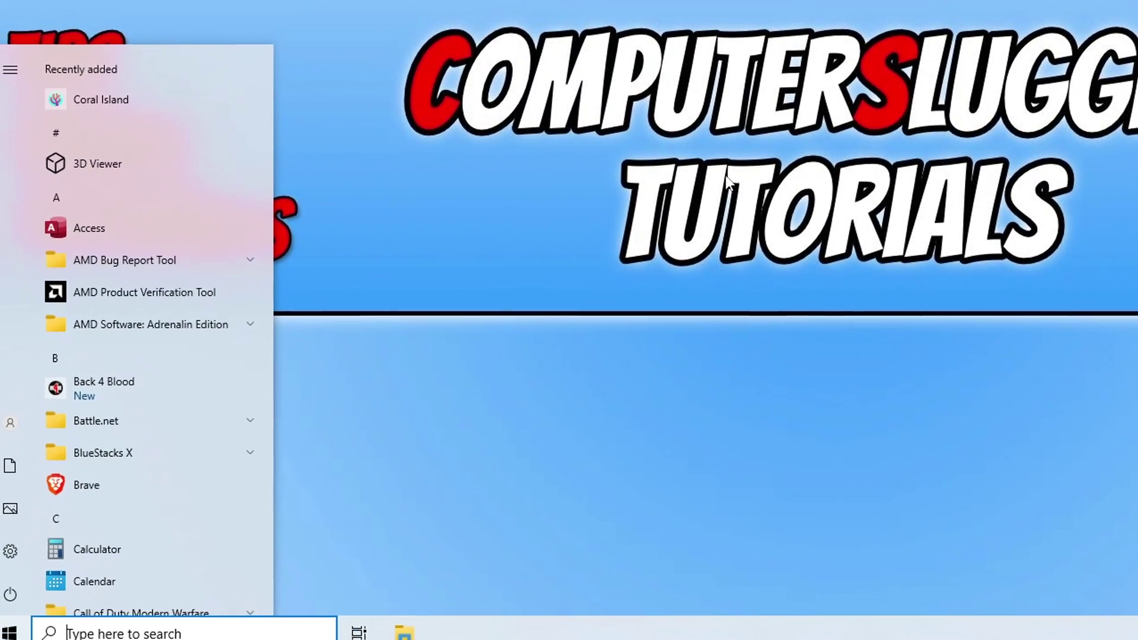
Search Windows for "power" and open the "Choose a power plan" settings
text(power)
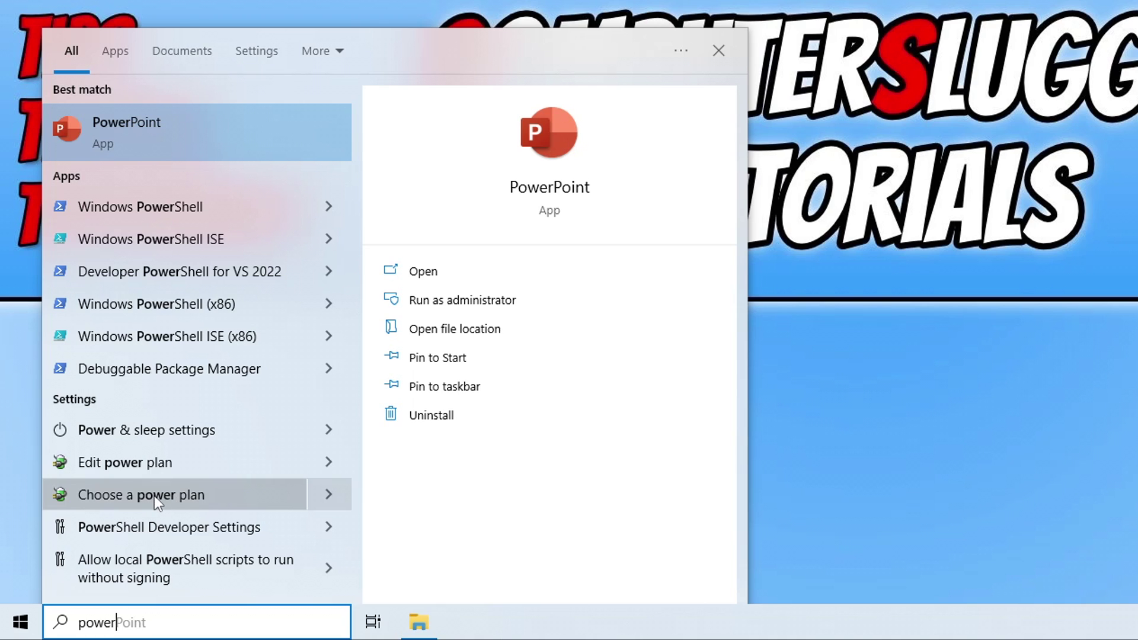
click(183, 497)
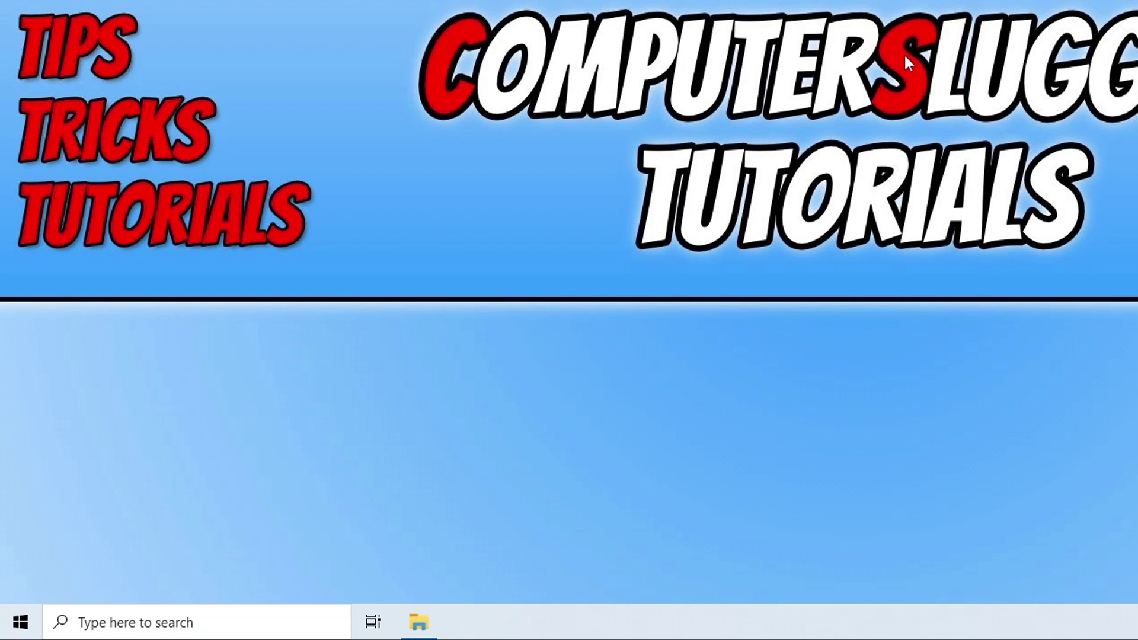
Open Task Manager and select a running process in the process list
right_click(20, 623)
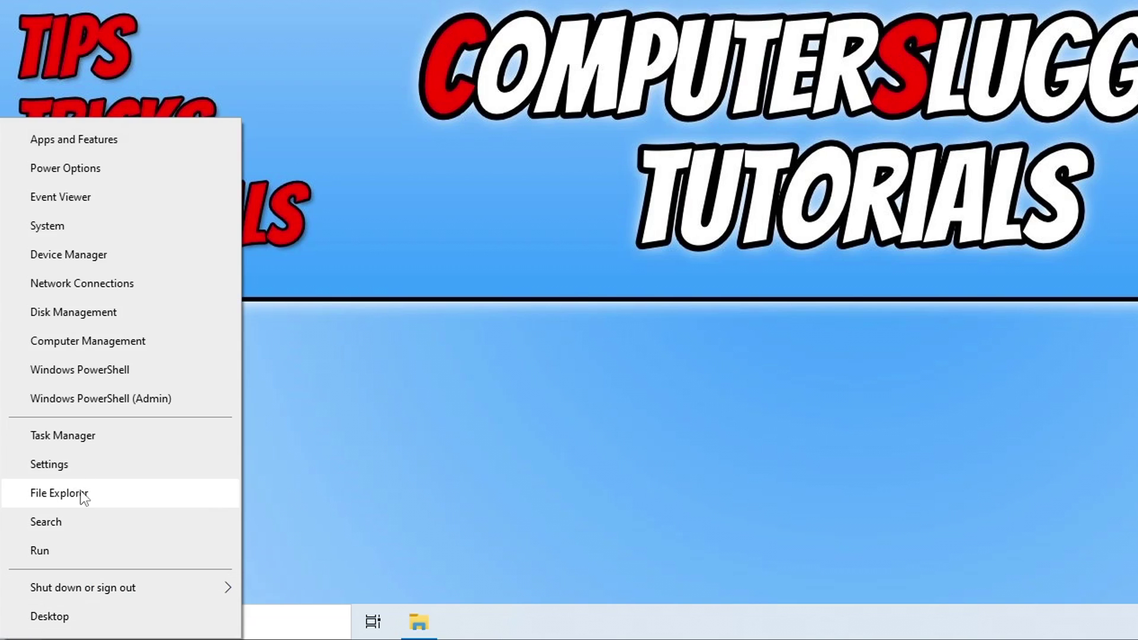
click(119, 444)
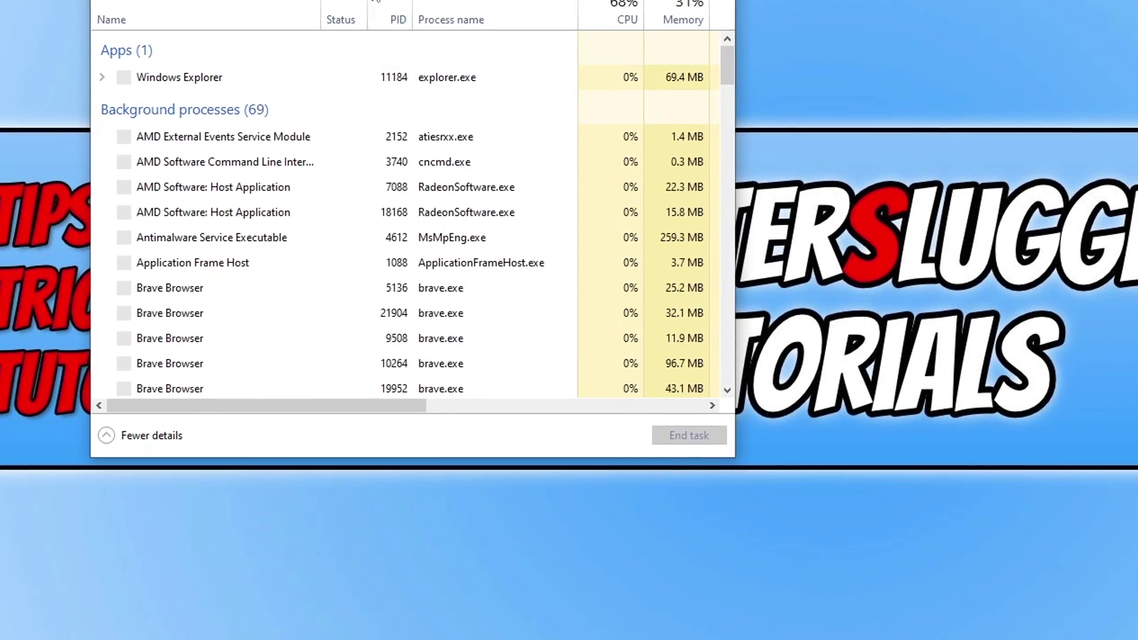
click(344, 62)
click(230, 139)
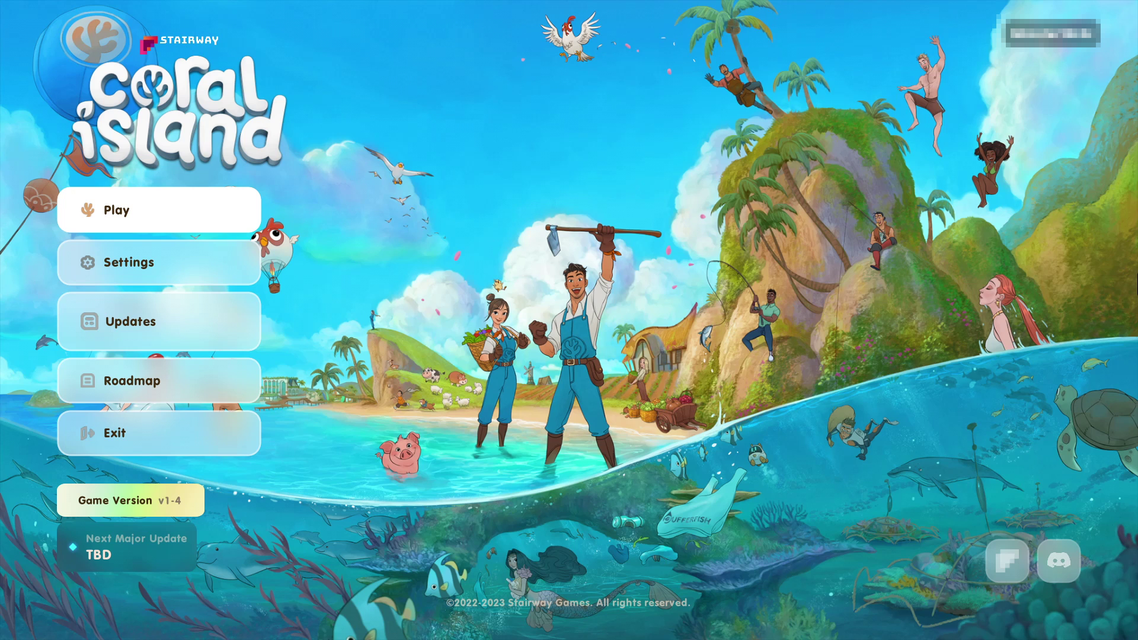
Open Coral Island's display settings, go through the display modes and set the mode to Fullscreen
click(214, 273)
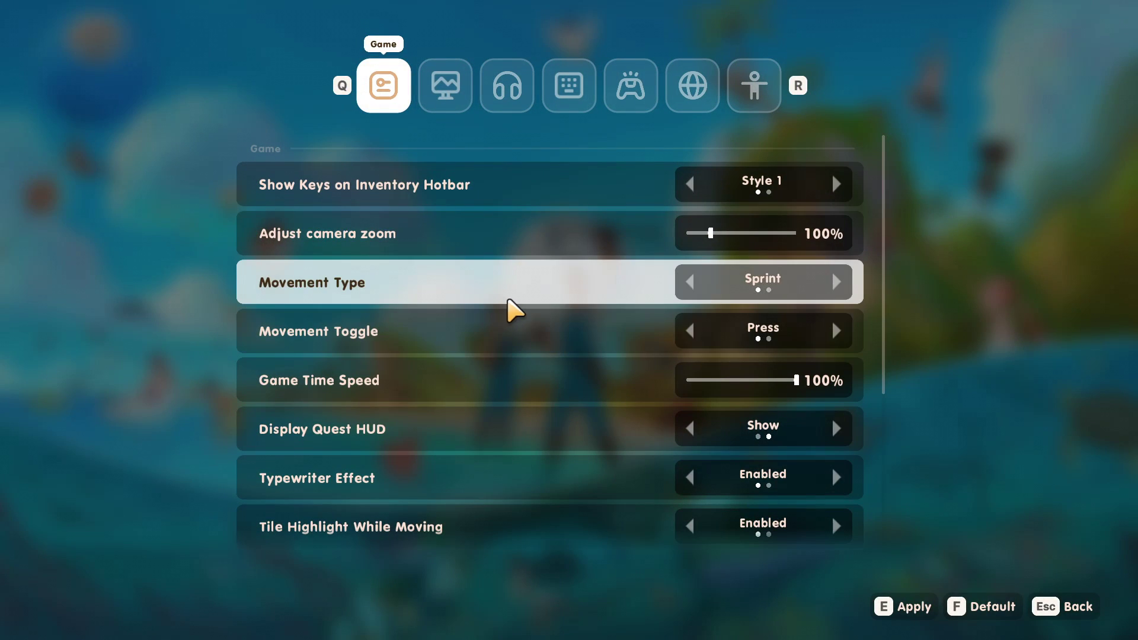
click(454, 94)
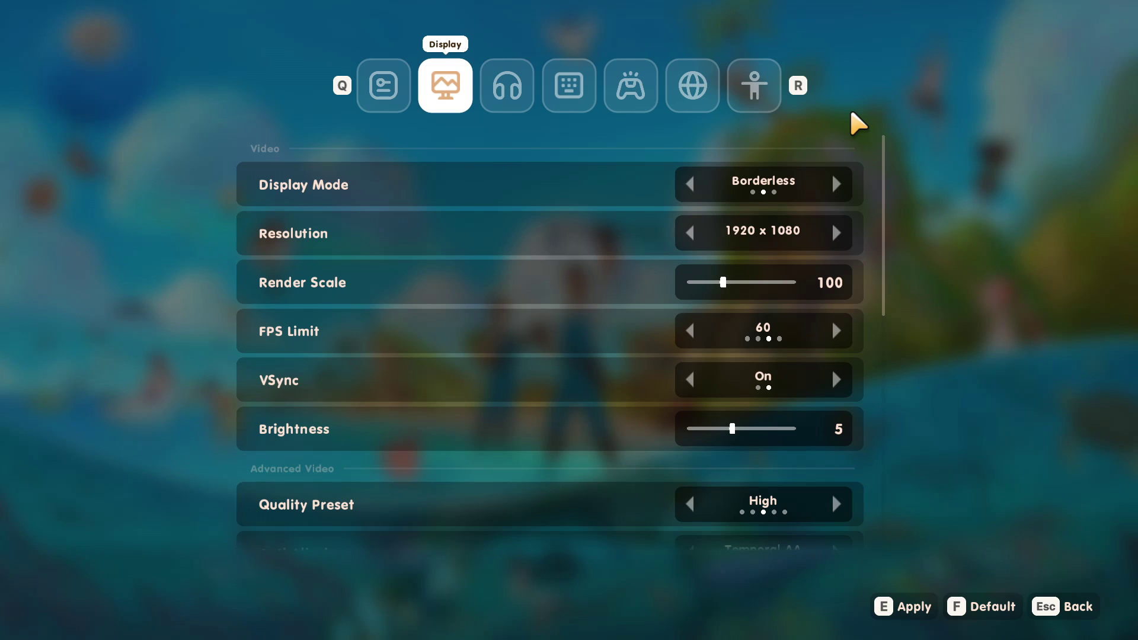
click(689, 188)
click(836, 184)
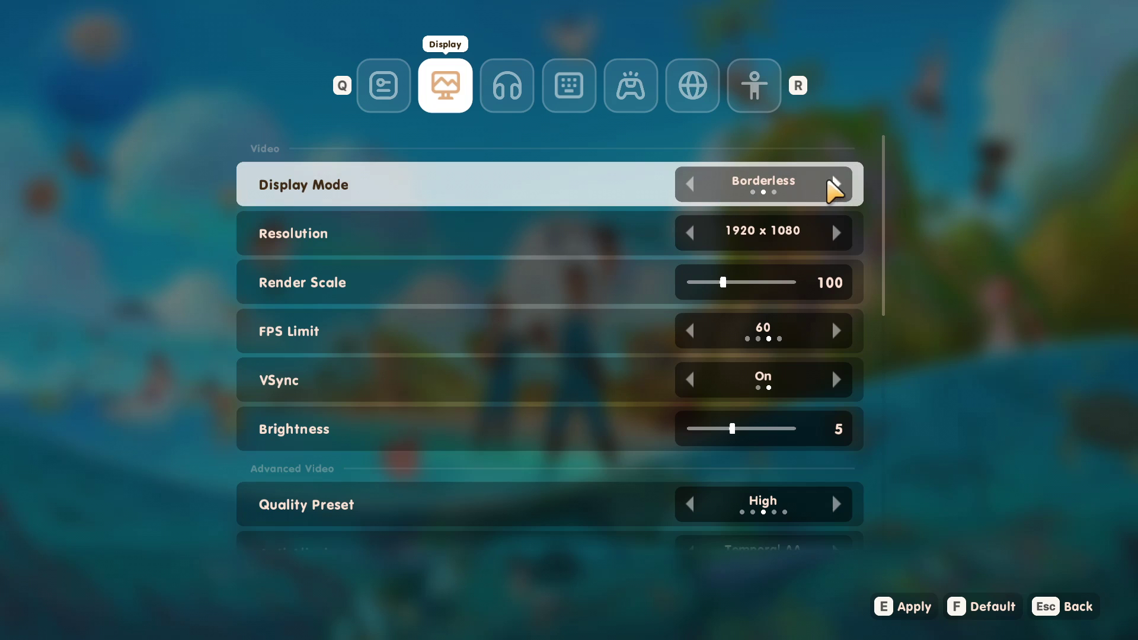
click(835, 185)
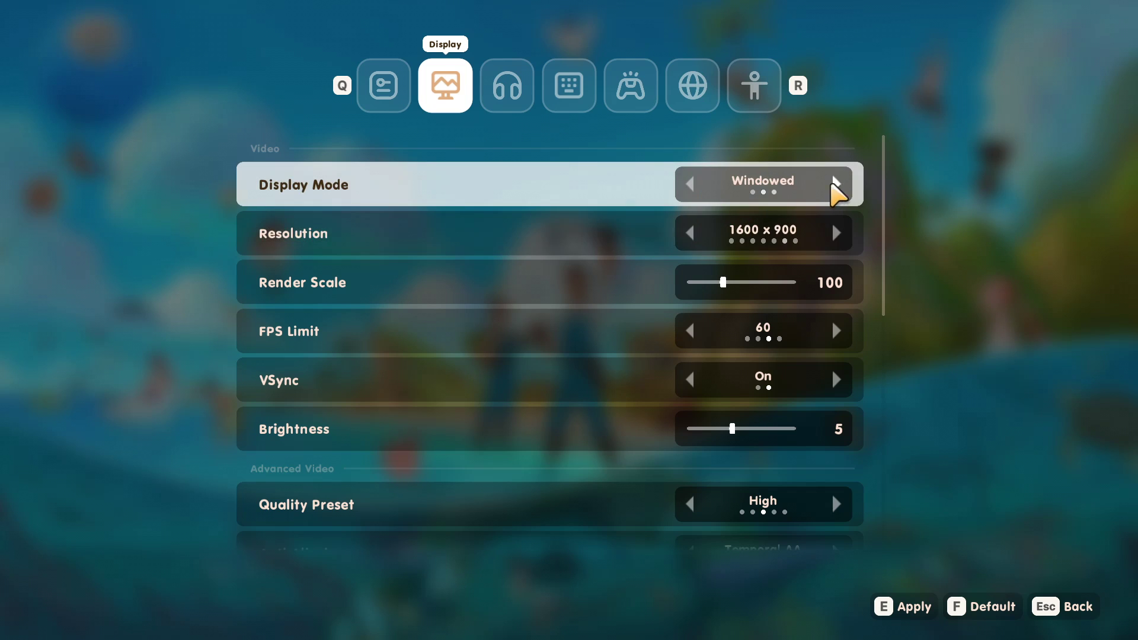
click(689, 184)
click(689, 184)
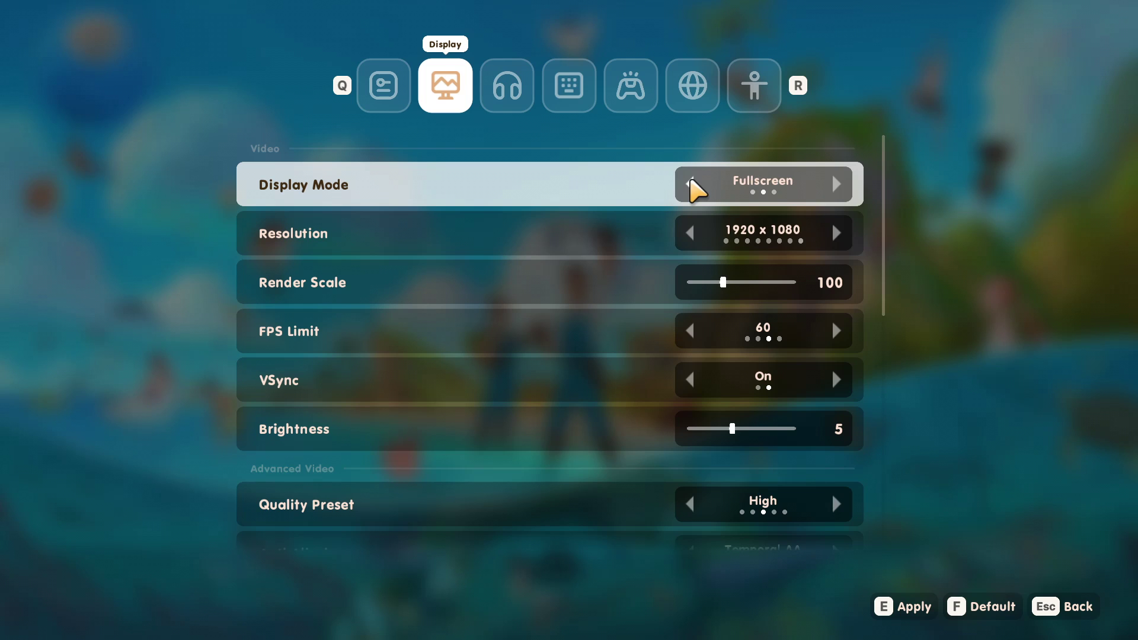
Switch the display mode between Borderless and Fullscreen, finishing on Fullscreen
click(837, 185)
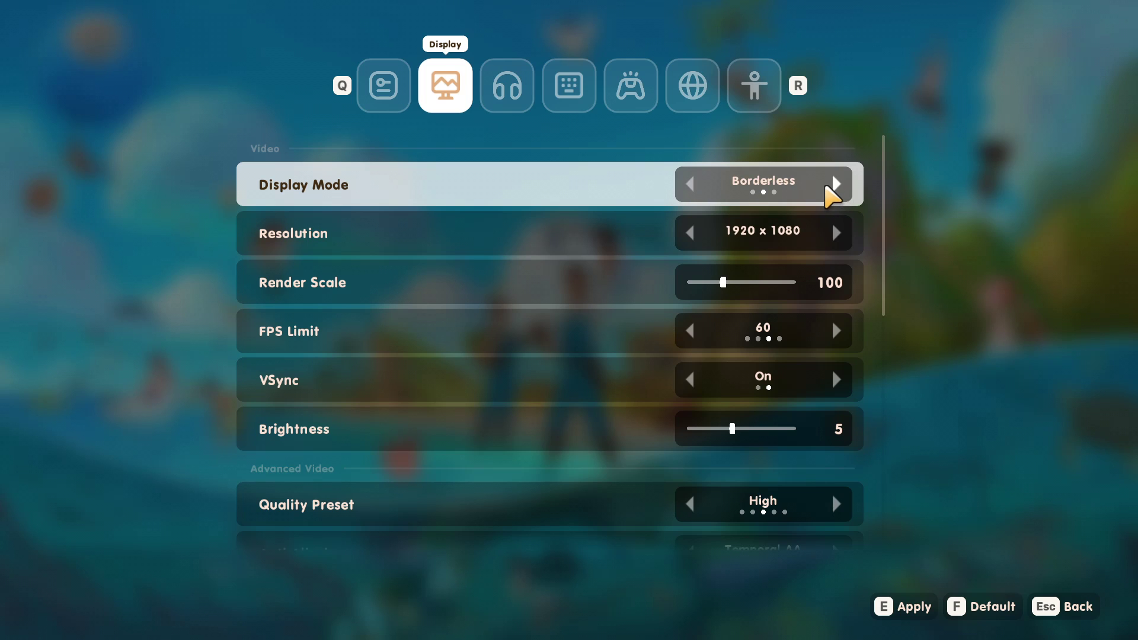
click(690, 184)
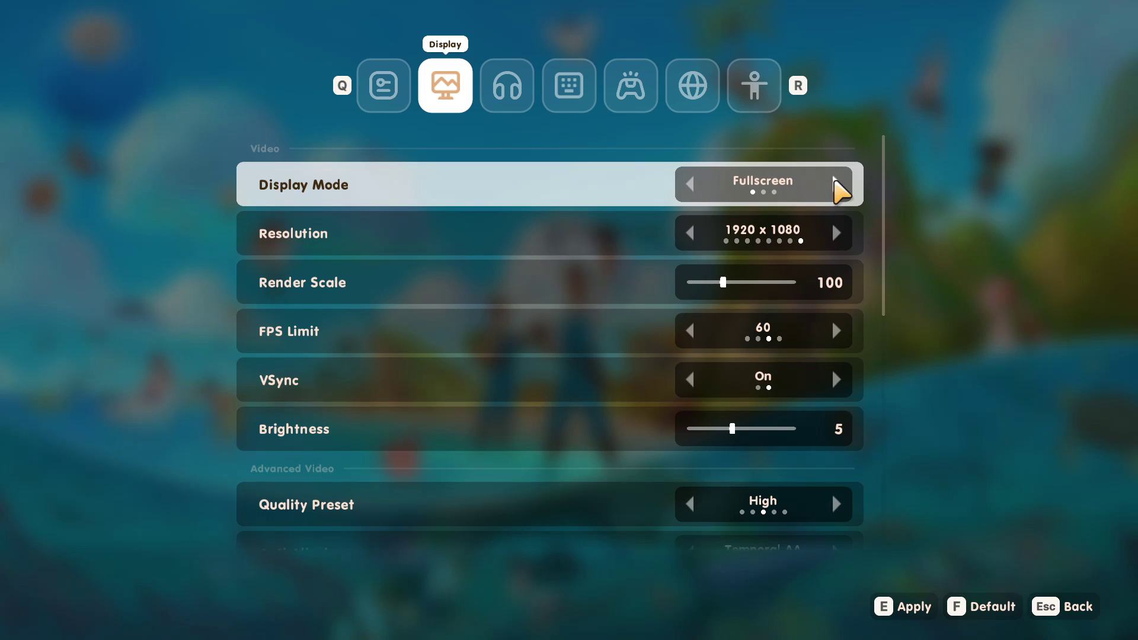
click(837, 183)
click(691, 183)
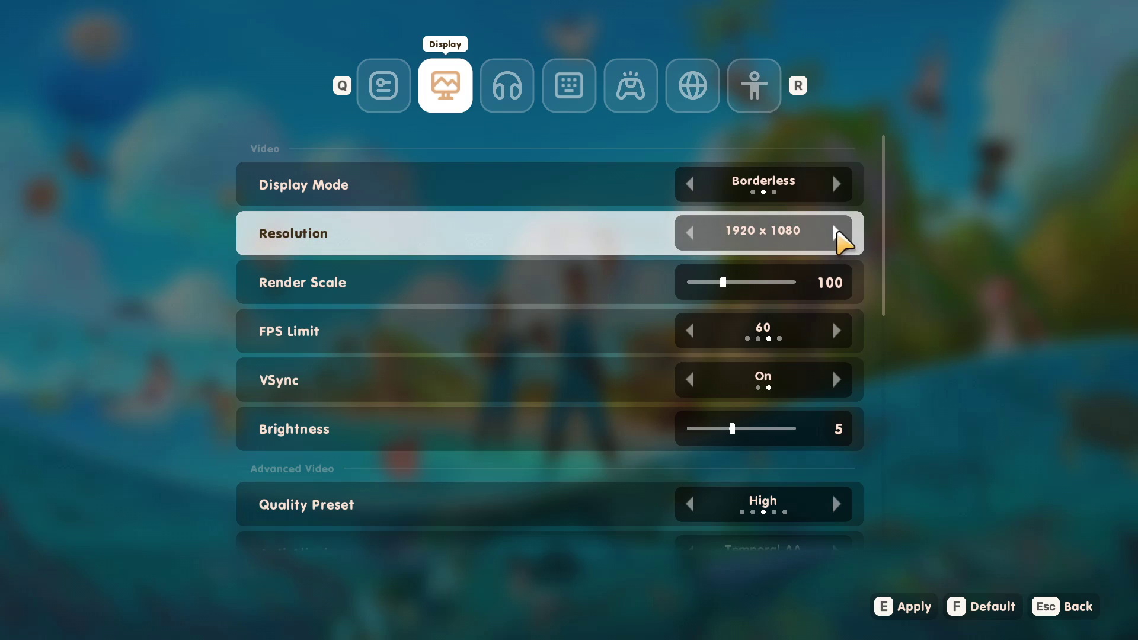
click(692, 185)
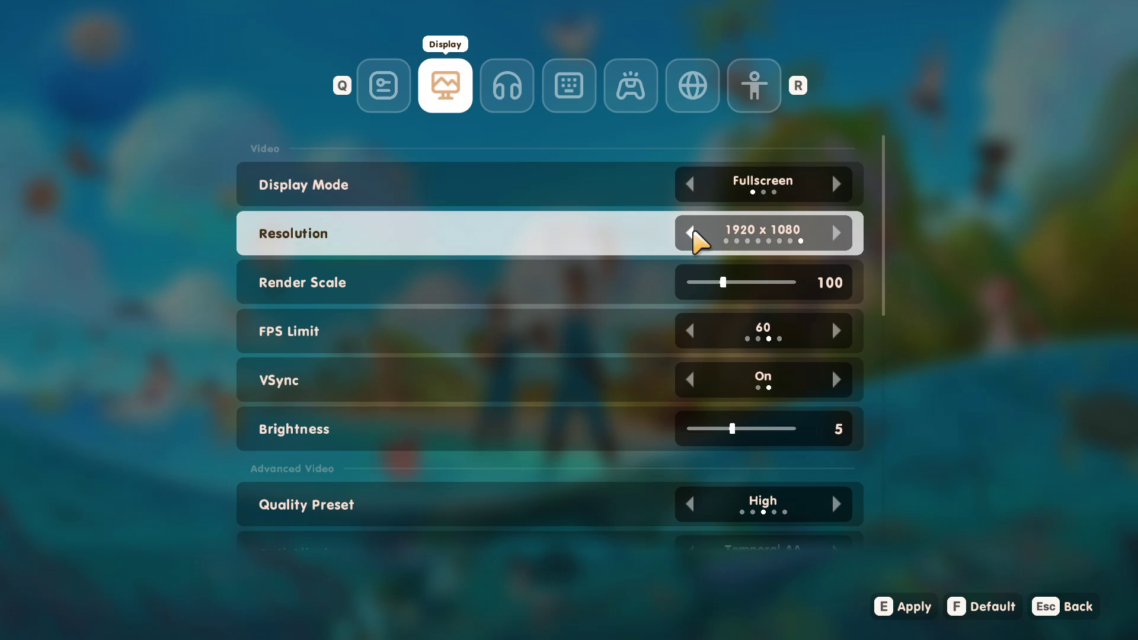
Lower the fullscreen resolution to 1366 x 768 and raise it to 1600 x 900
click(690, 233)
click(689, 233)
click(688, 233)
click(690, 233)
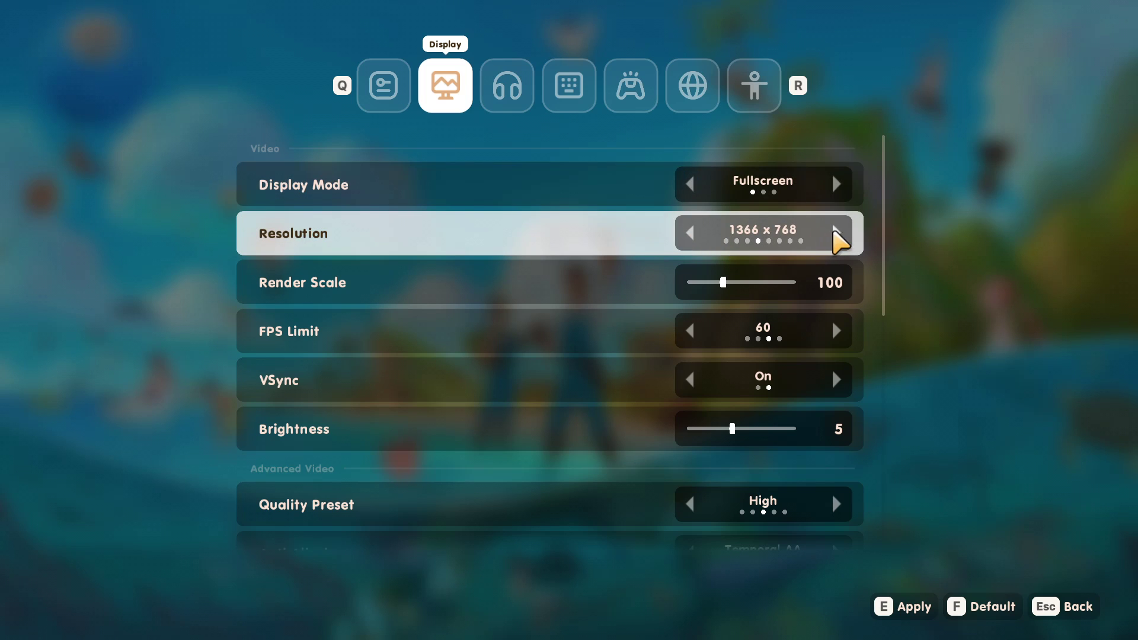
click(837, 233)
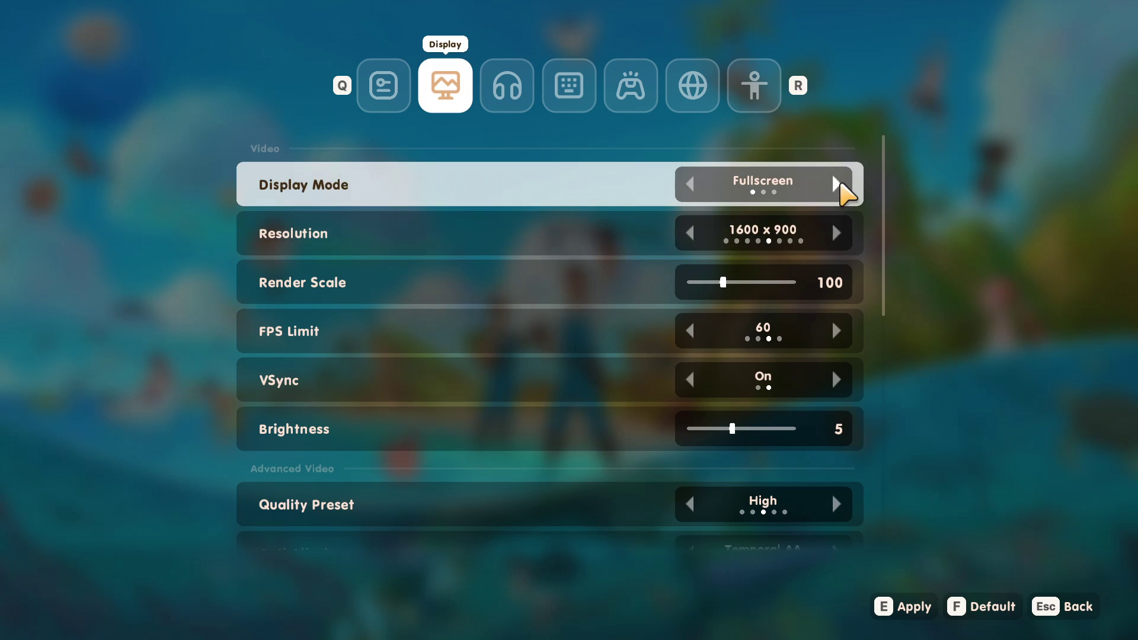
Switch the display mode to Borderless and back to Fullscreen, and set the resolution to 1600 x 900
click(836, 184)
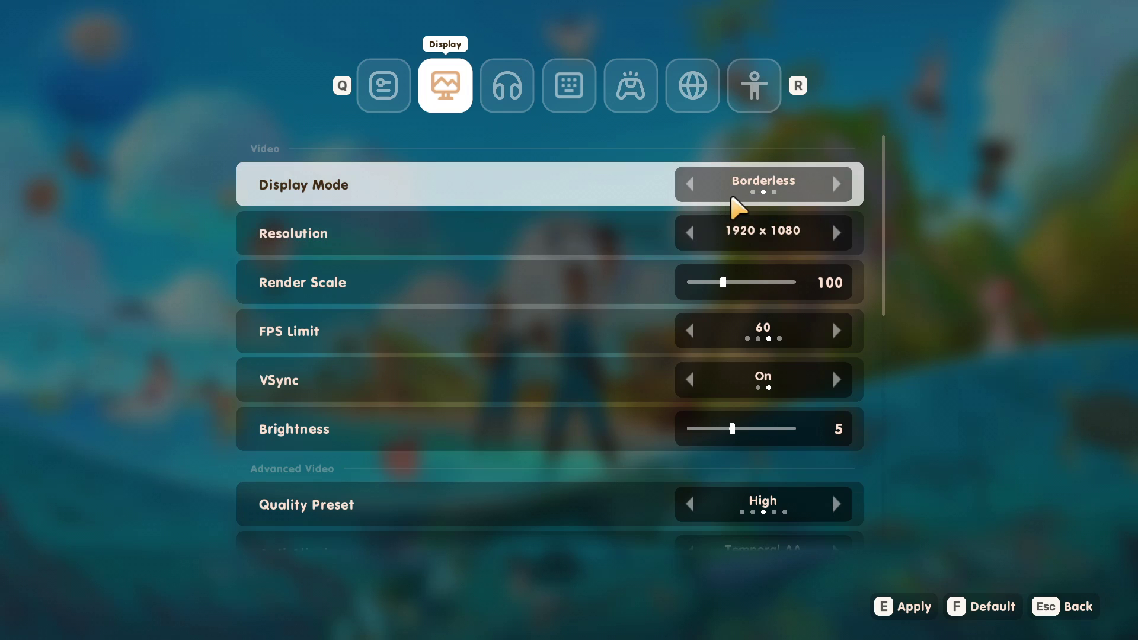
click(690, 184)
click(691, 233)
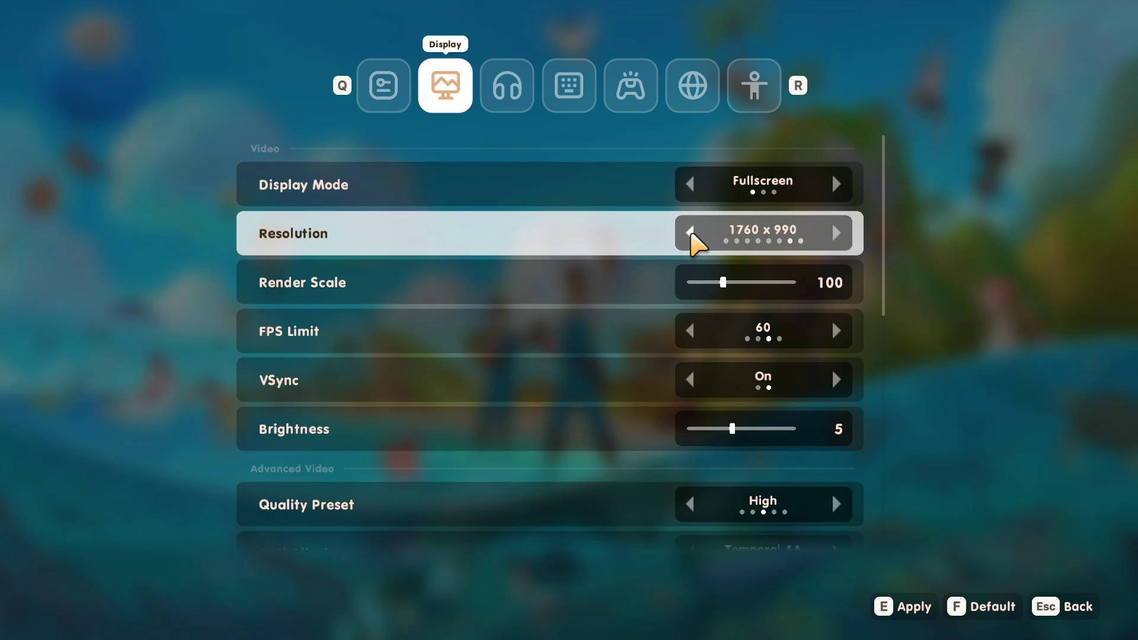
click(691, 233)
click(692, 233)
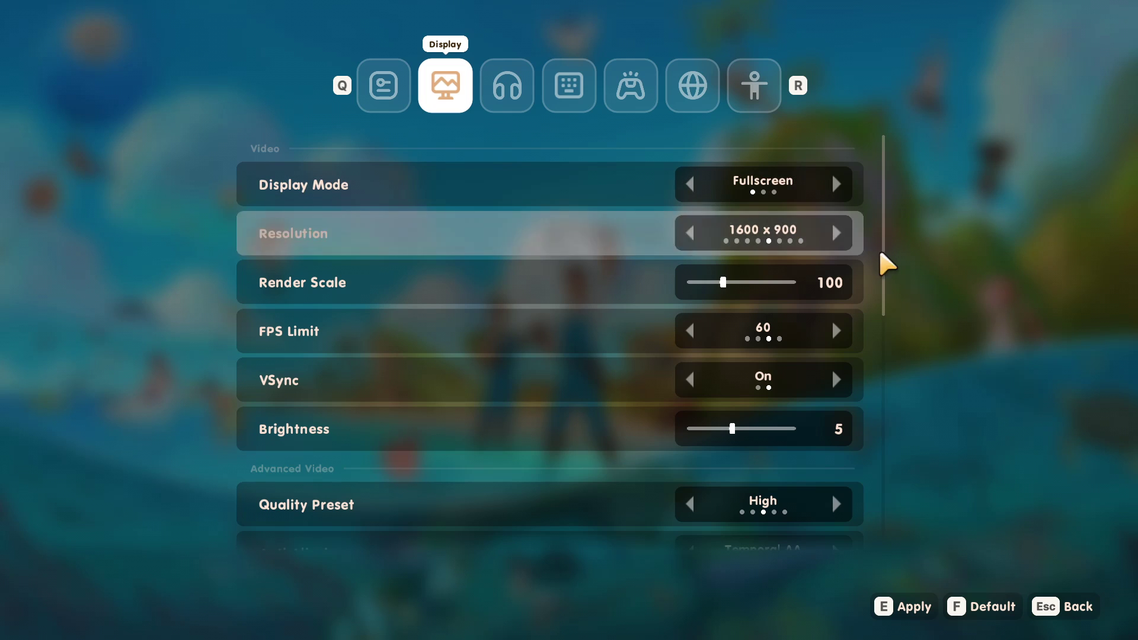
Try raising the resolution to 1680 x 1050 and 1760 x 990, and return it to 1600 x 900
click(845, 233)
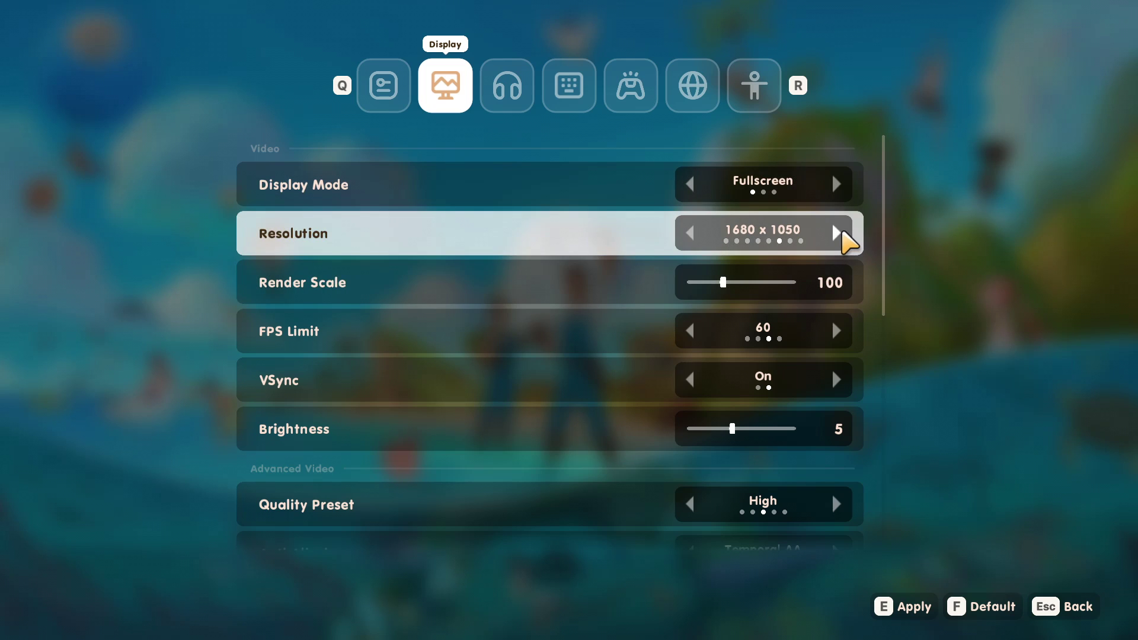
click(843, 234)
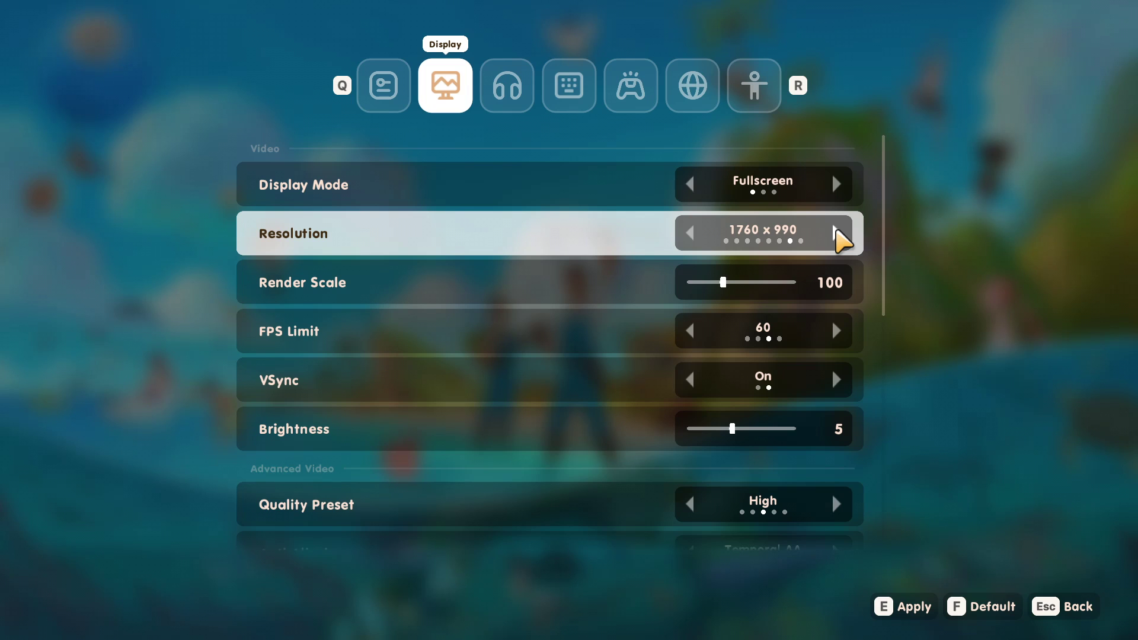
click(691, 233)
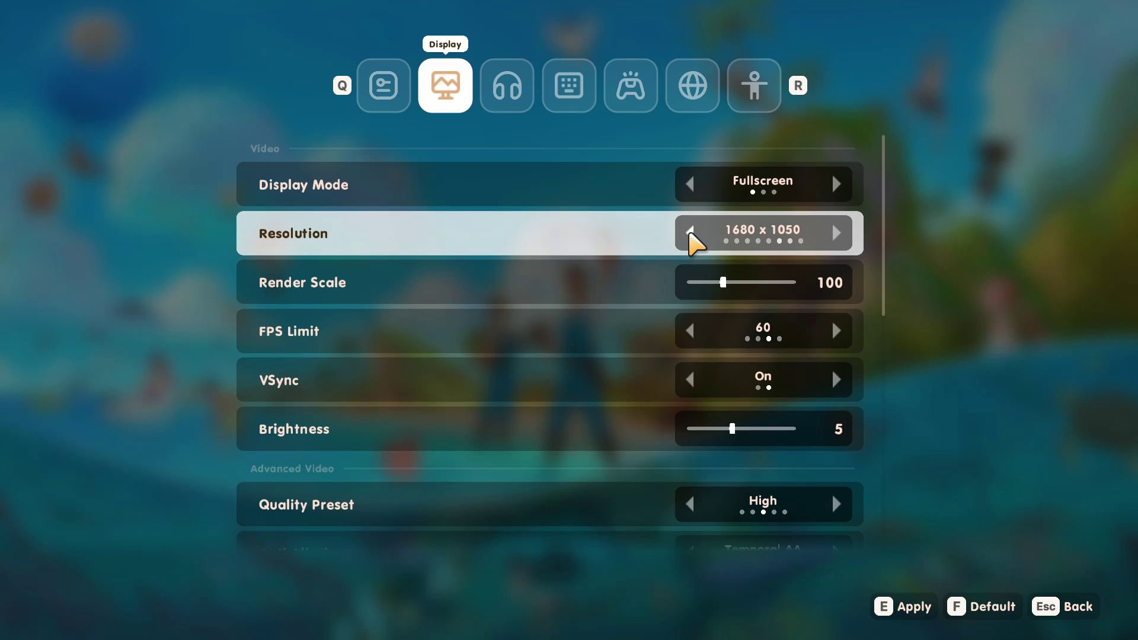
click(690, 233)
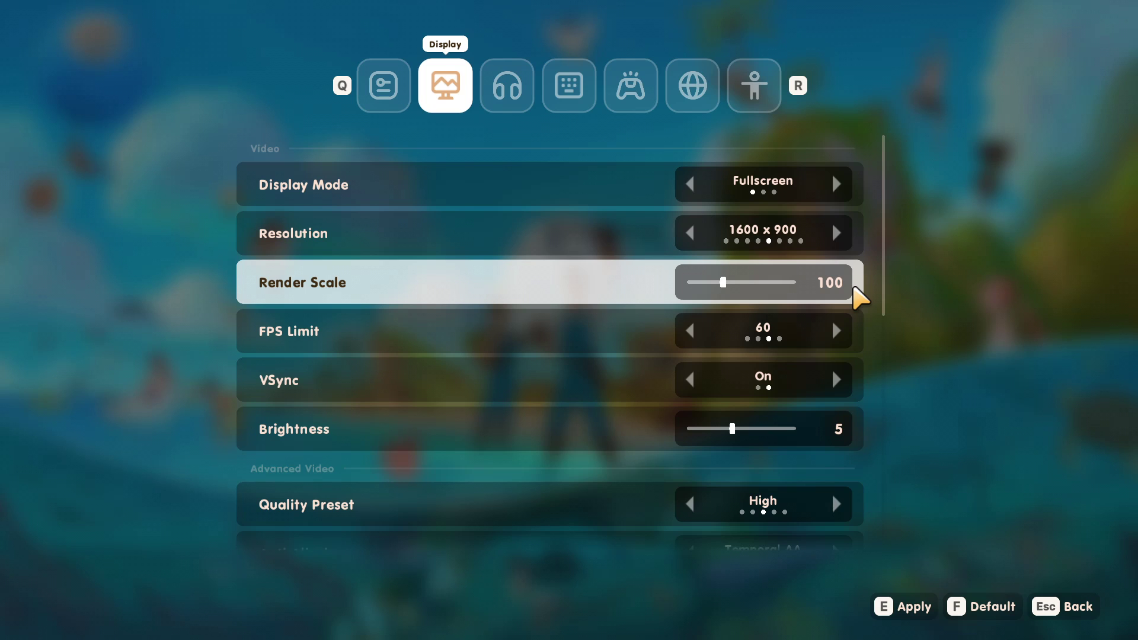
Lower the Render Scale to 90
mouse_move(724, 283)
mouse_down()
mouse_move(687, 282)
mouse_move(719, 283)
mouse_up()
scroll(719, 292, down, 1)
scroll(716, 270, up, 1)
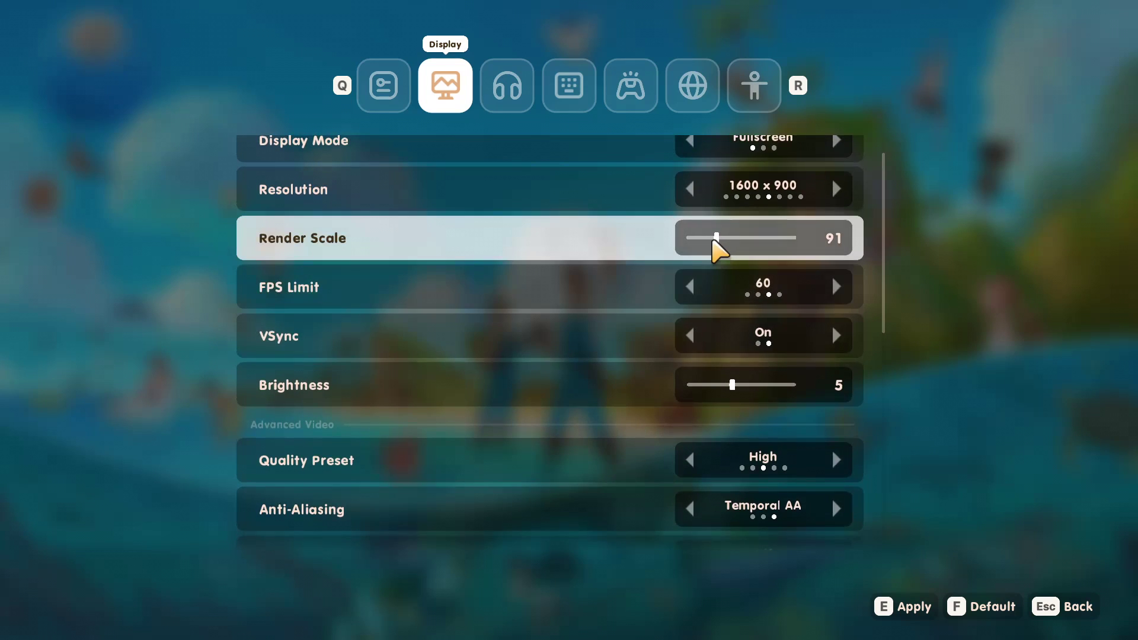
drag(718, 238, 716, 238)
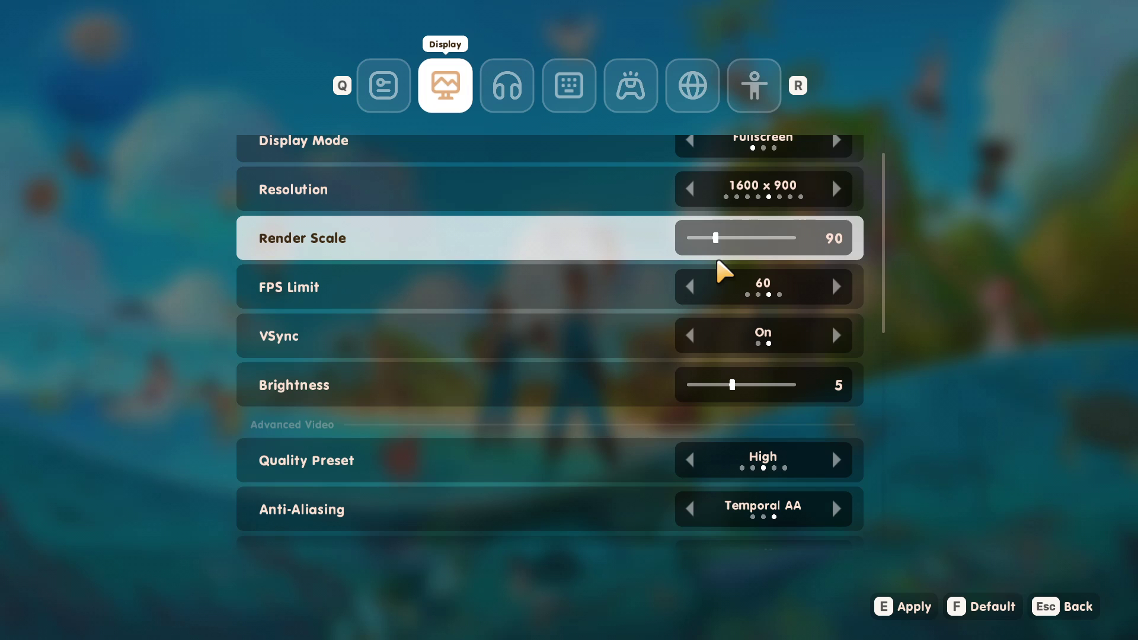
Go through the FPS Limit options, including 30 and 120, and return the limit to 60
click(689, 289)
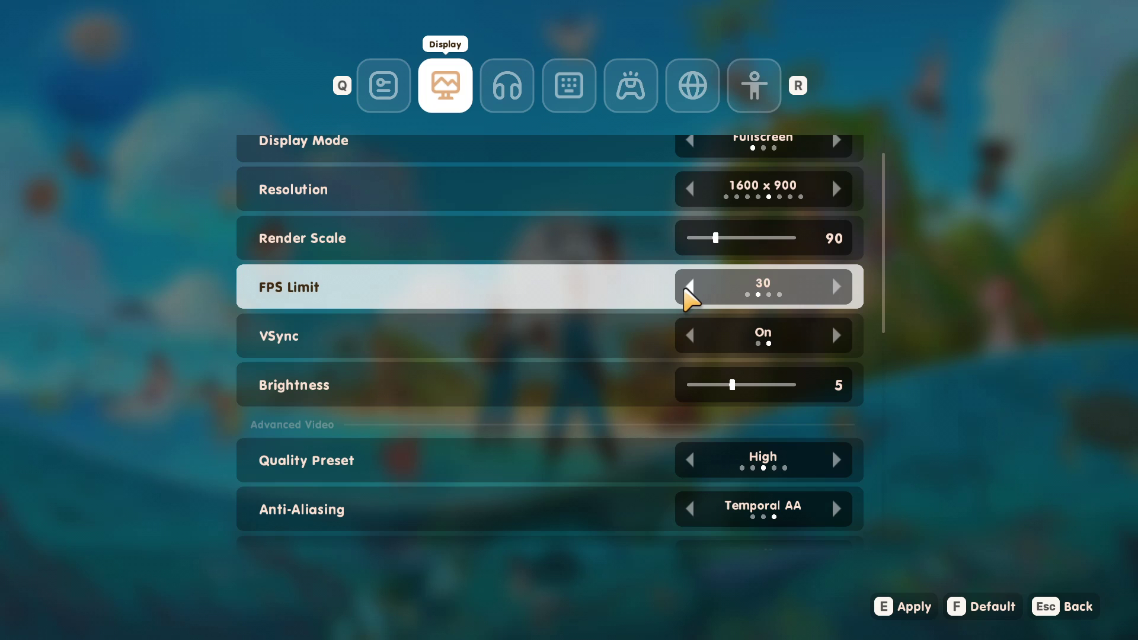
click(689, 287)
click(689, 287)
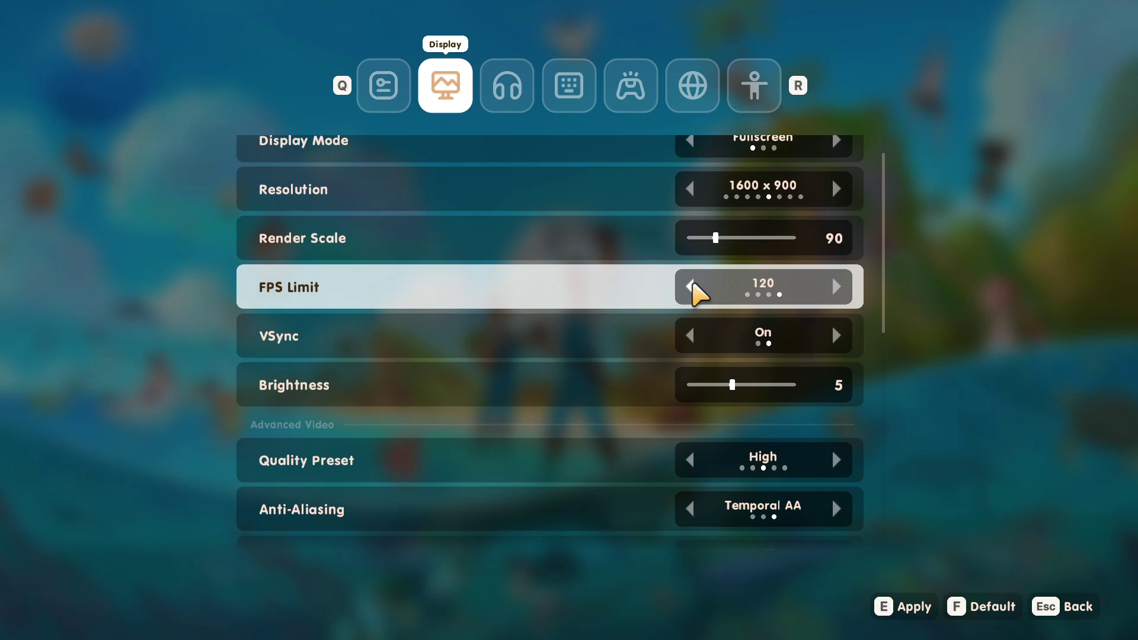
click(690, 287)
click(693, 284)
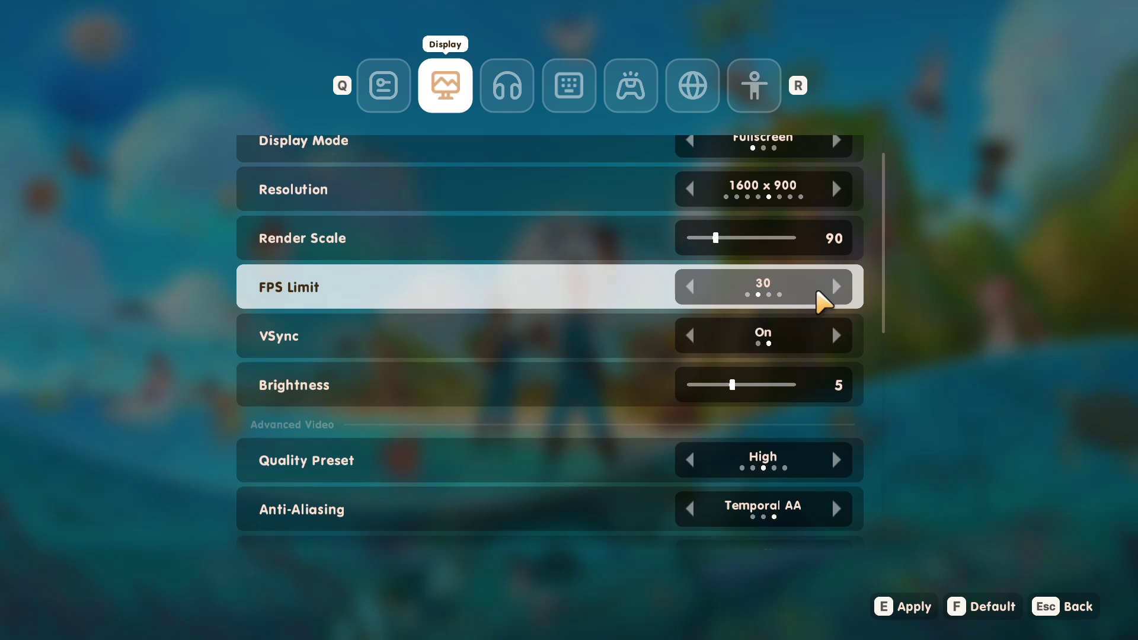
click(845, 295)
click(696, 283)
click(842, 287)
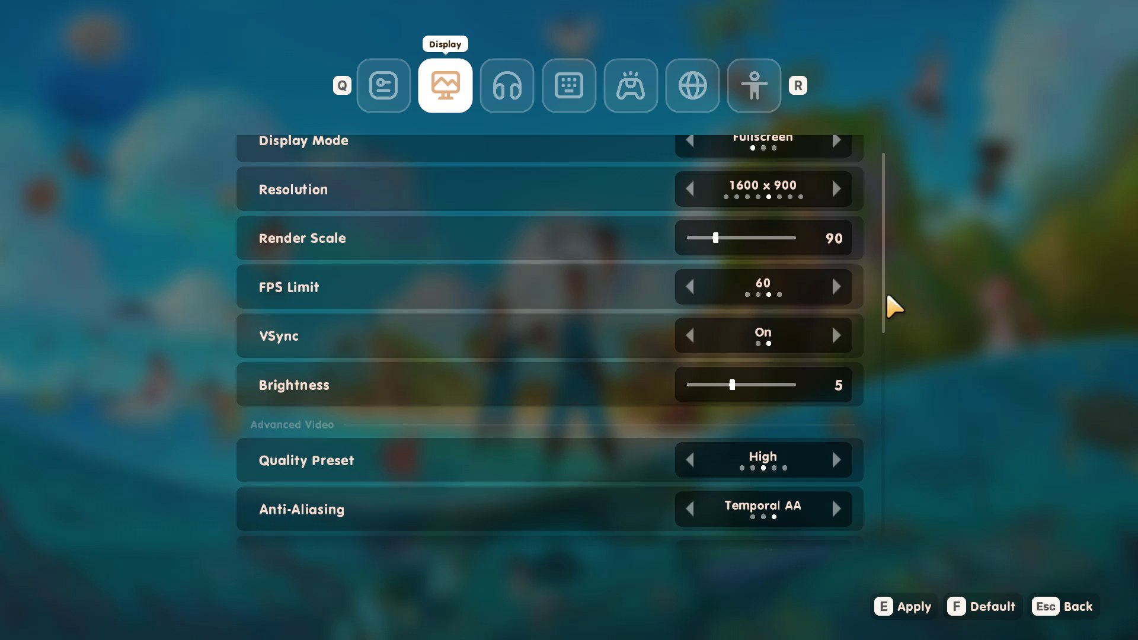
Compare the 120, 60 and No Limit frame rate options and set the FPS Limit to No Limit
click(835, 287)
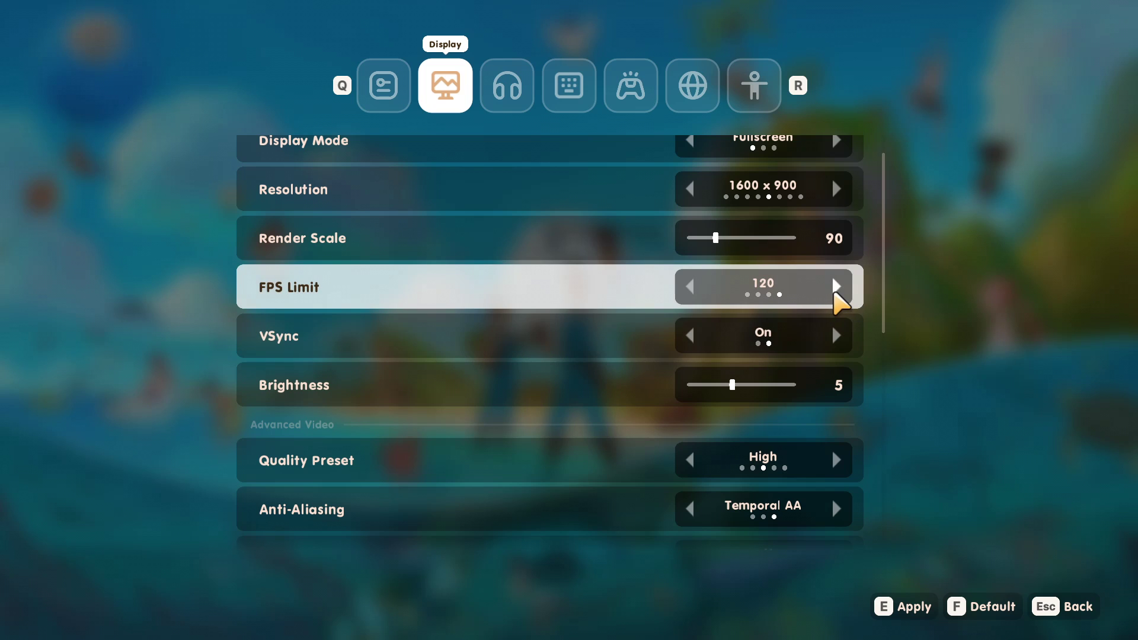
click(690, 287)
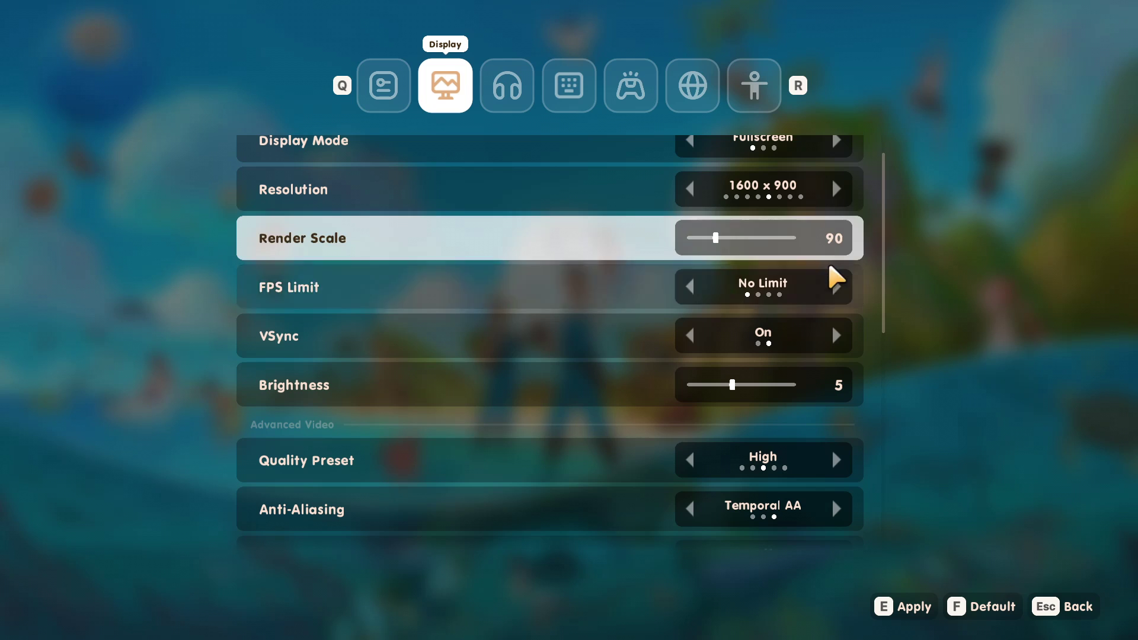
click(836, 286)
click(836, 285)
click(836, 285)
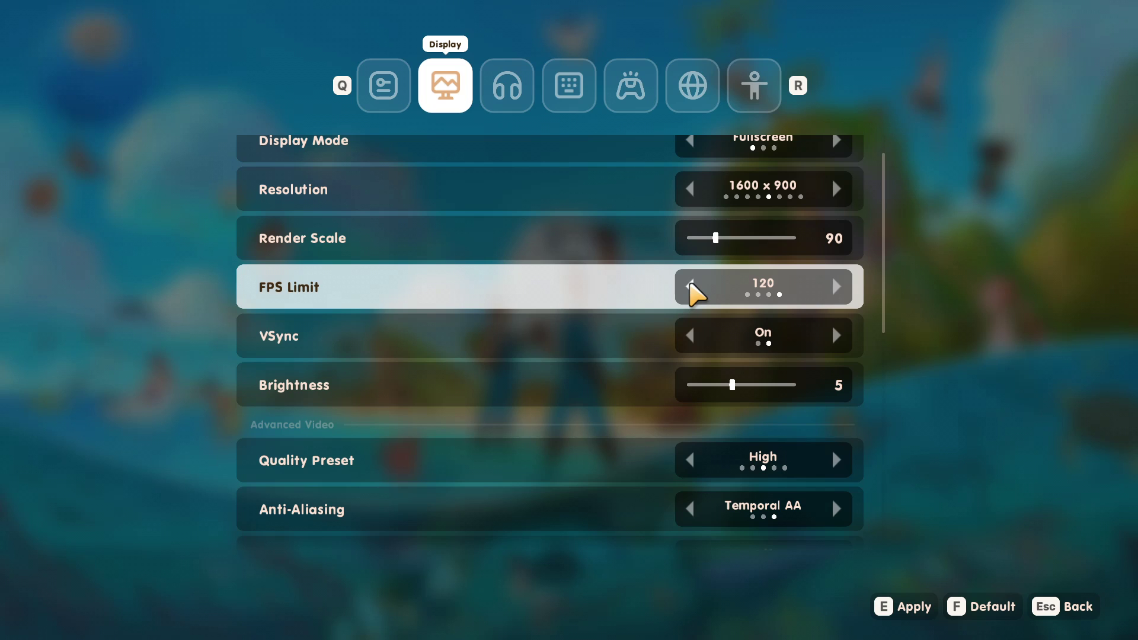
click(691, 287)
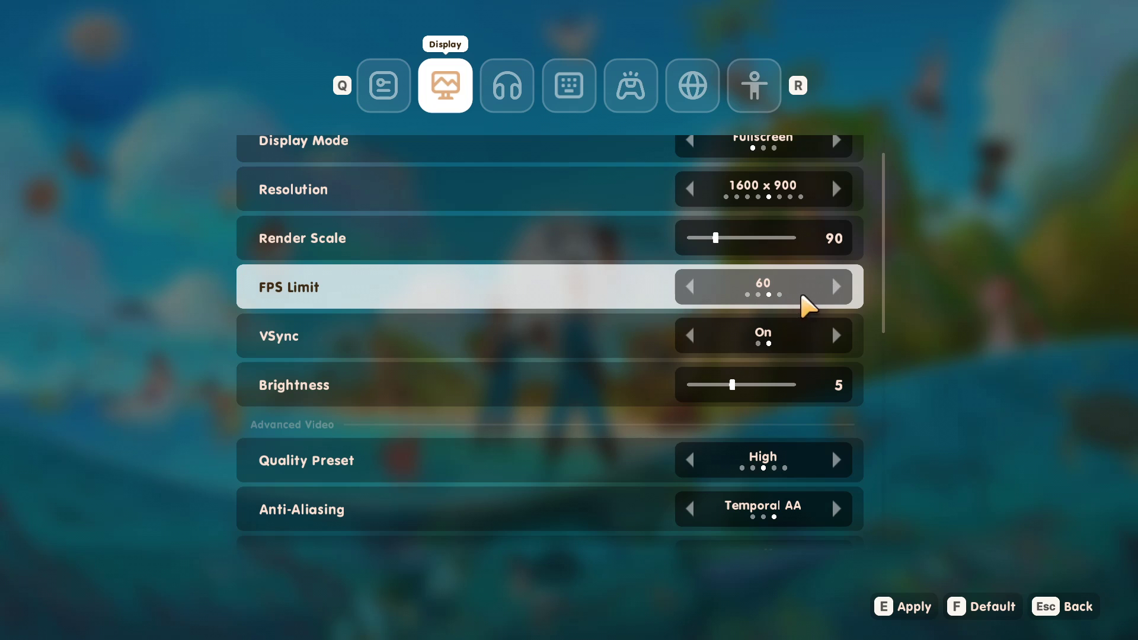
click(835, 287)
click(836, 287)
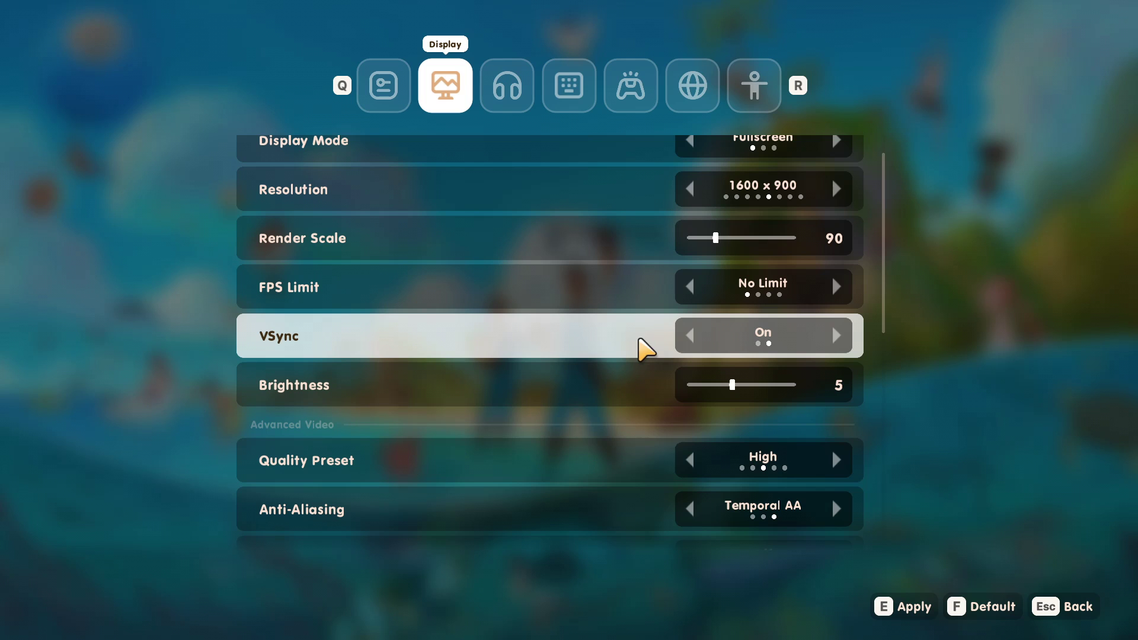
Switch VSync off and on again for comparison, finishing with VSync set to Off
click(691, 336)
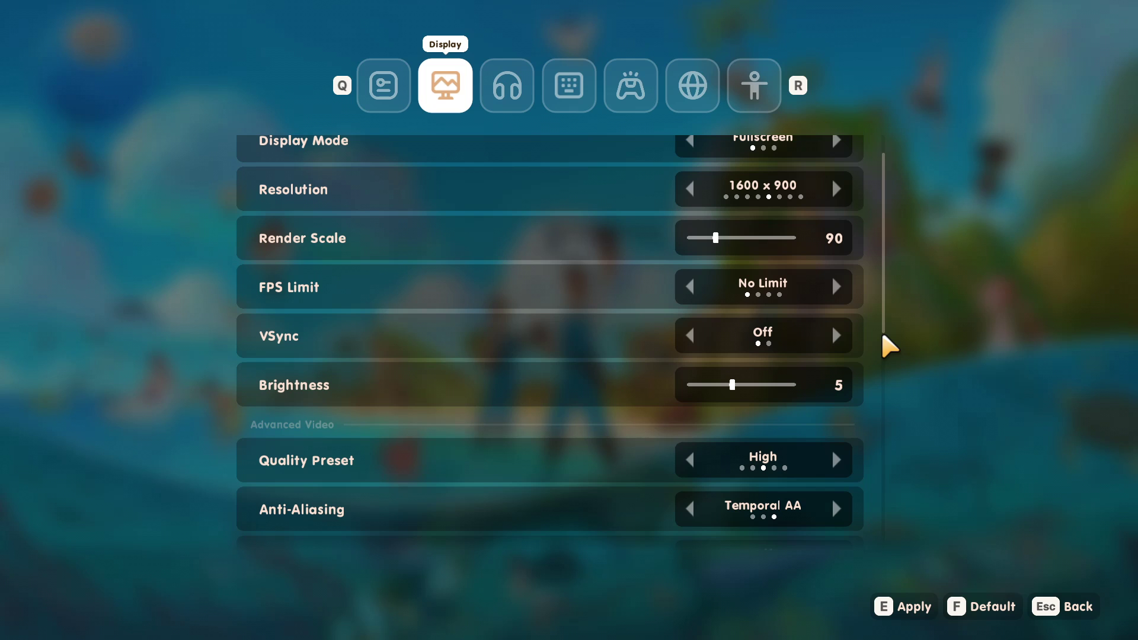
click(835, 342)
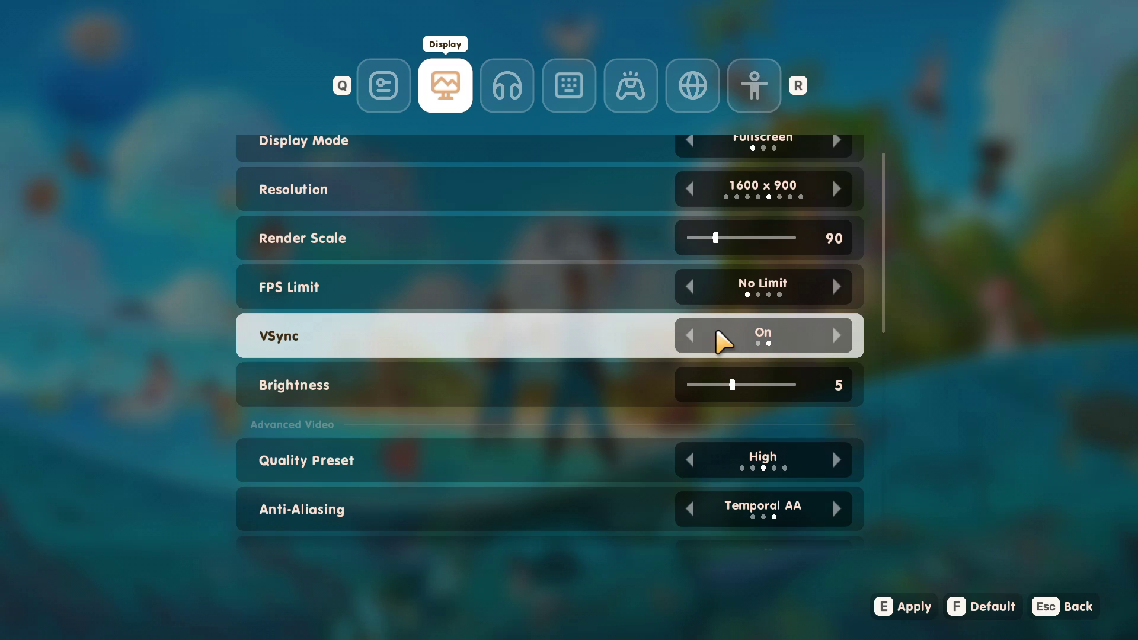
click(691, 335)
Set Anti-Aliasing to Off and Temporal Upsampling to On in the advanced video settings
scroll(560, 334, down, 4)
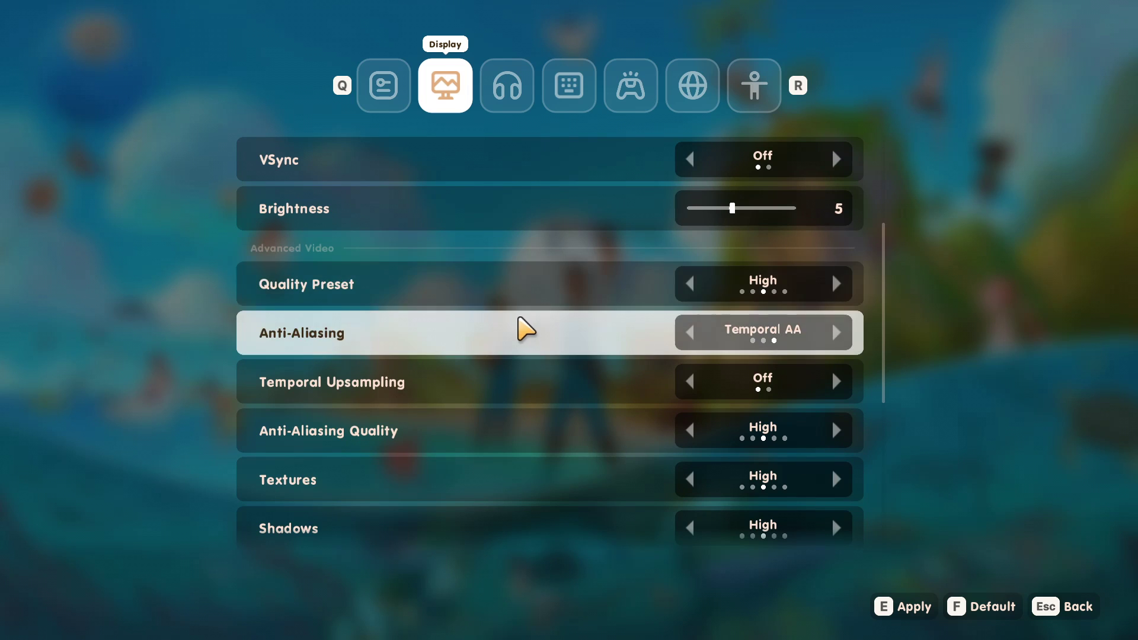
scroll(526, 326, down, 1)
click(690, 288)
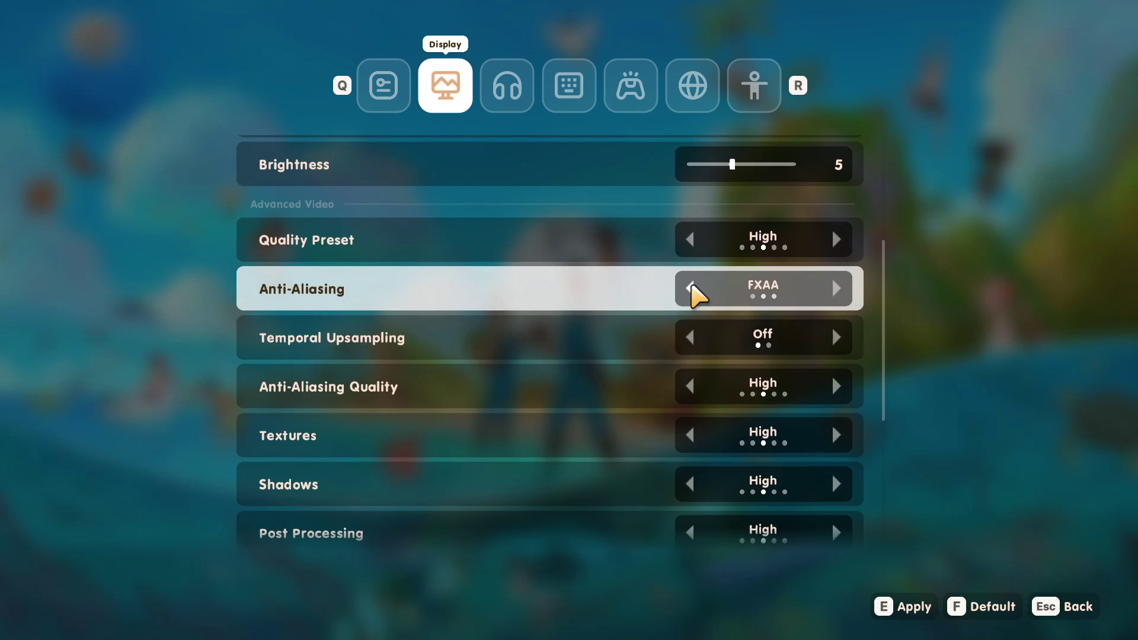
click(690, 288)
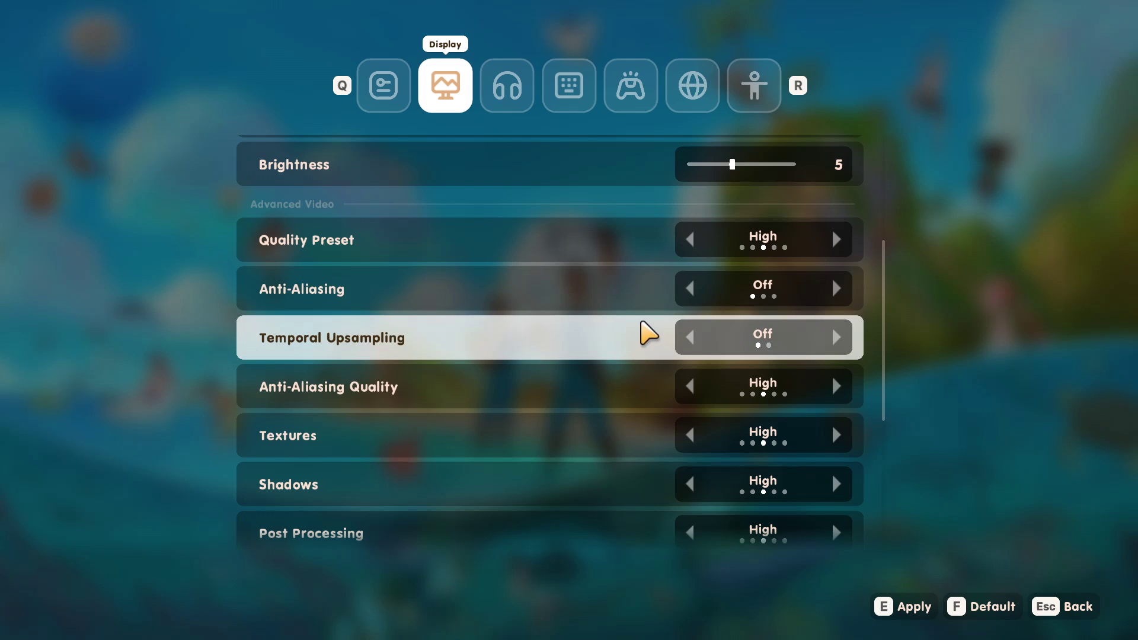
click(836, 337)
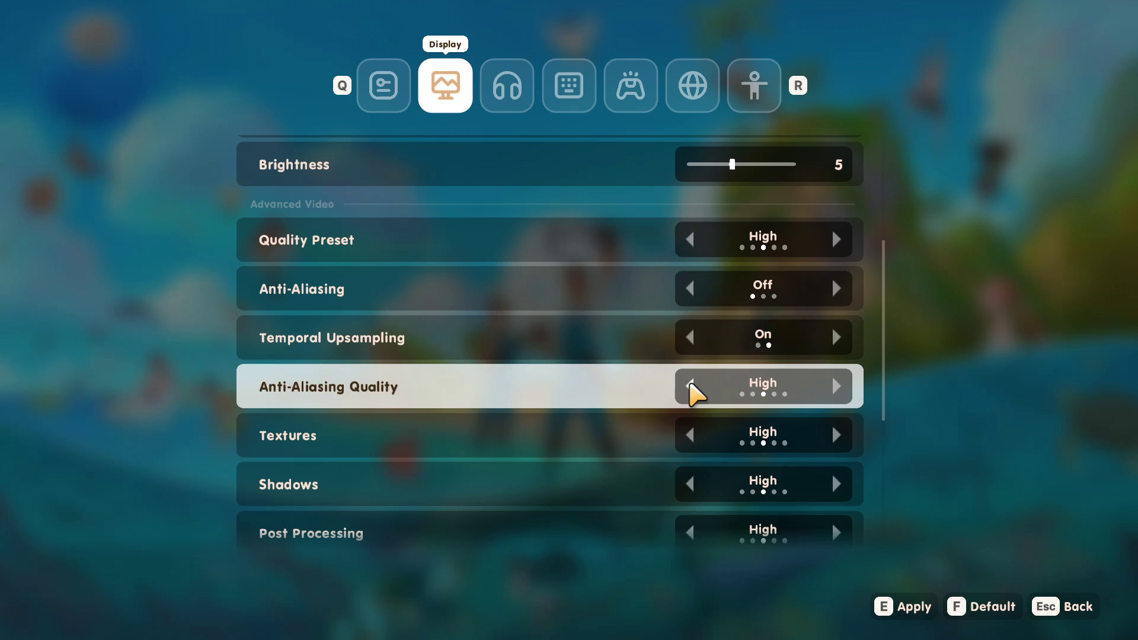
Cycle through the Anti-Aliasing Quality levels and set the quality to Low
click(691, 387)
click(692, 388)
click(692, 388)
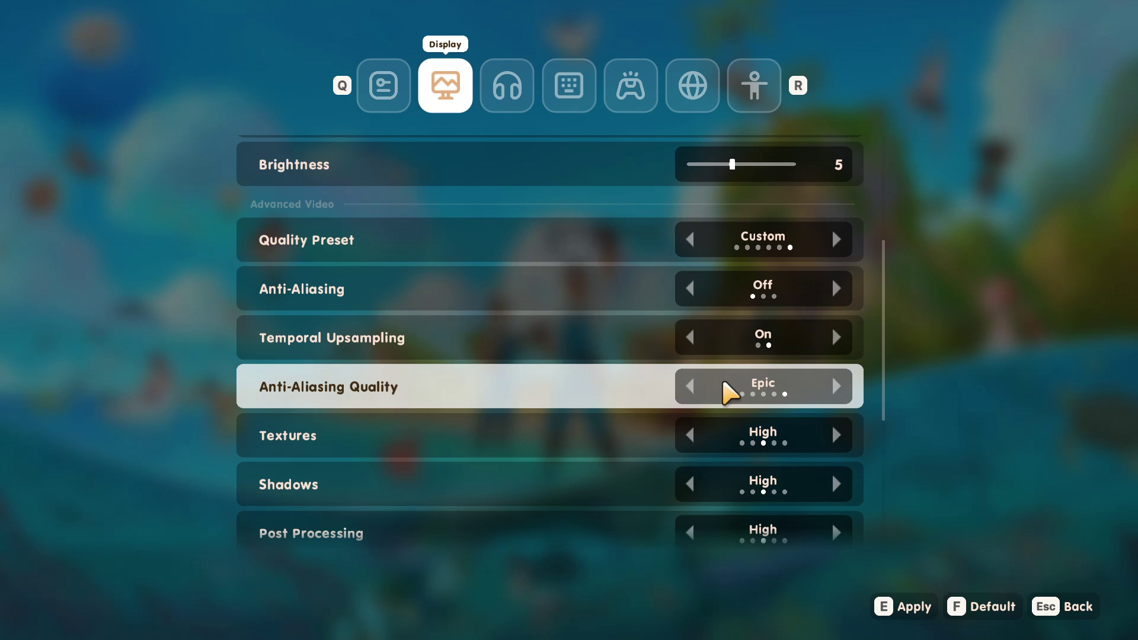
click(691, 386)
click(691, 386)
click(692, 386)
click(691, 387)
Reduce Textures to Medium and Shadows to Low
scroll(885, 374, down, 3)
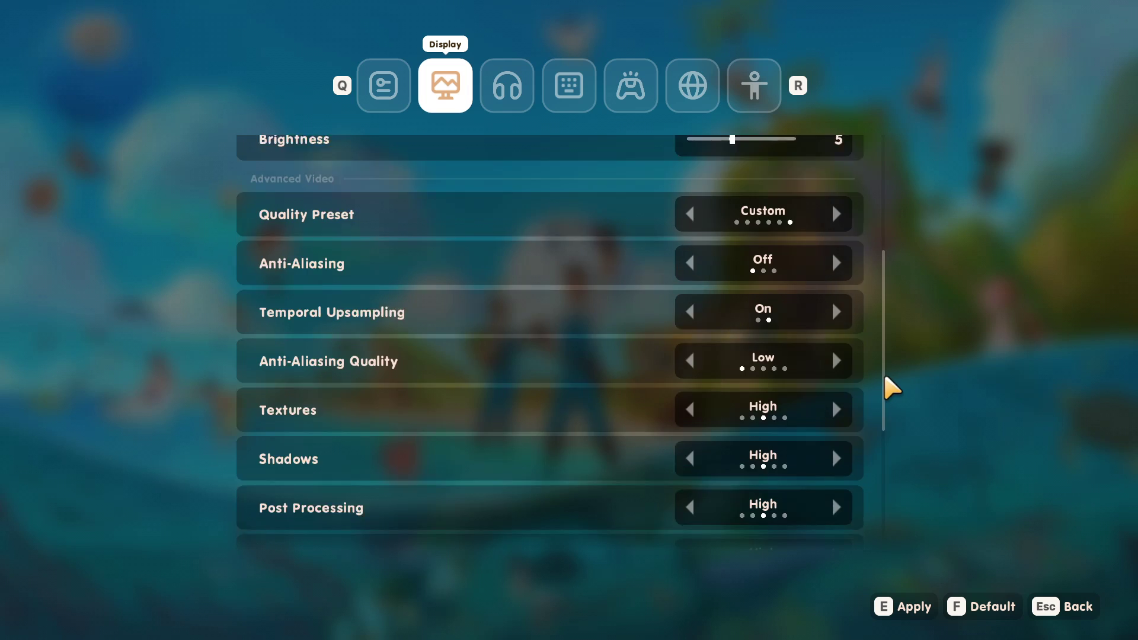
click(689, 348)
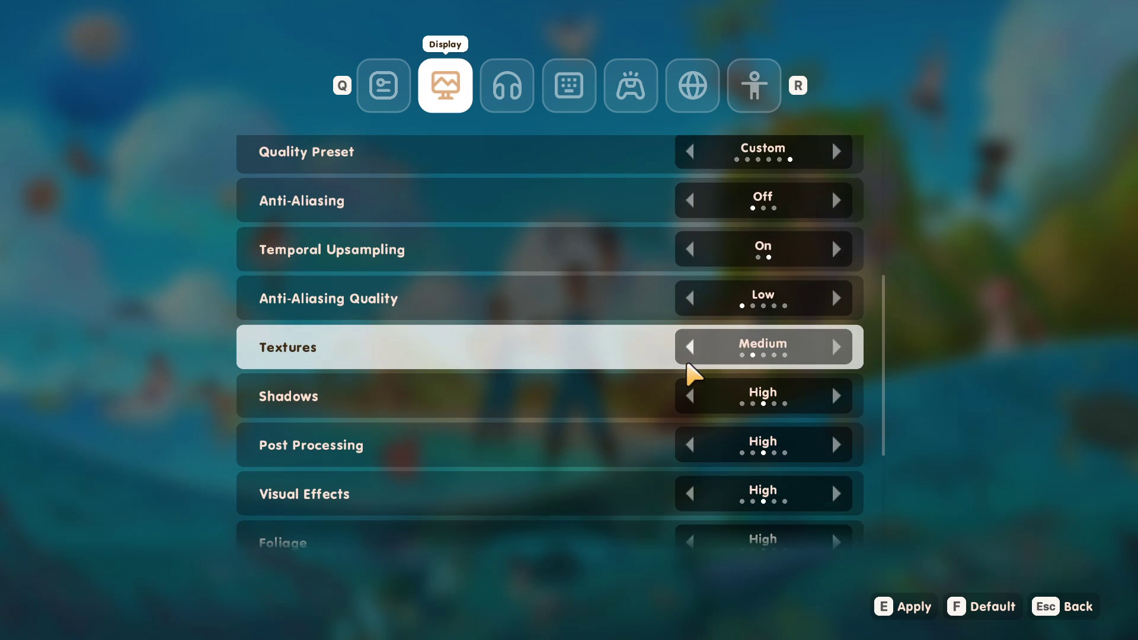
click(689, 395)
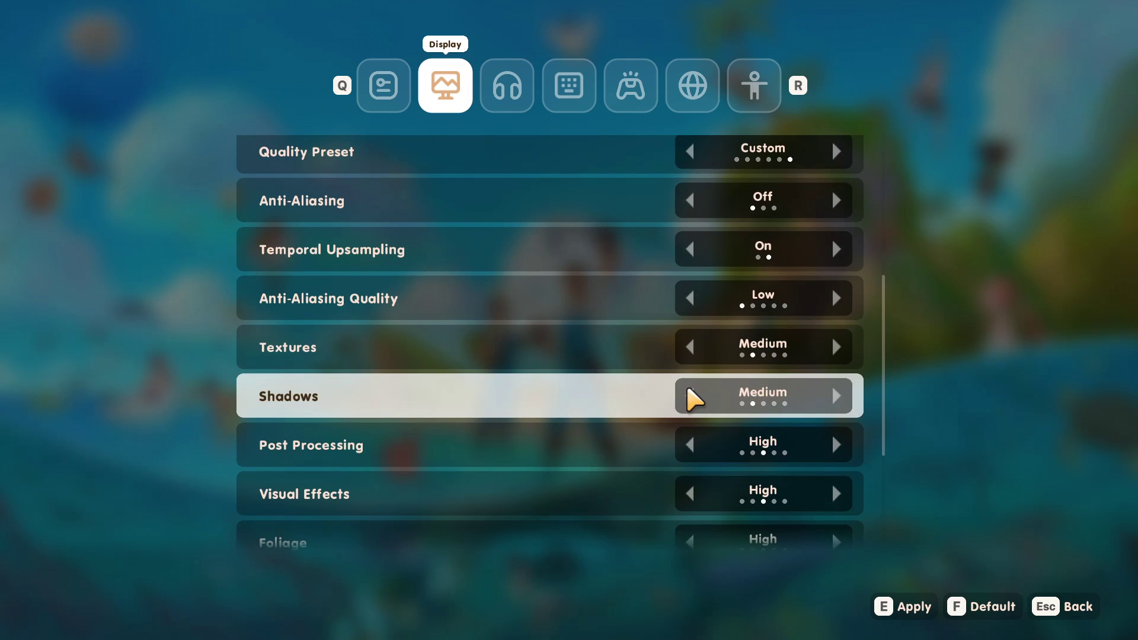
click(689, 395)
Set both Post Processing and Visual Effects to Medium
scroll(688, 403, down, 3)
click(688, 355)
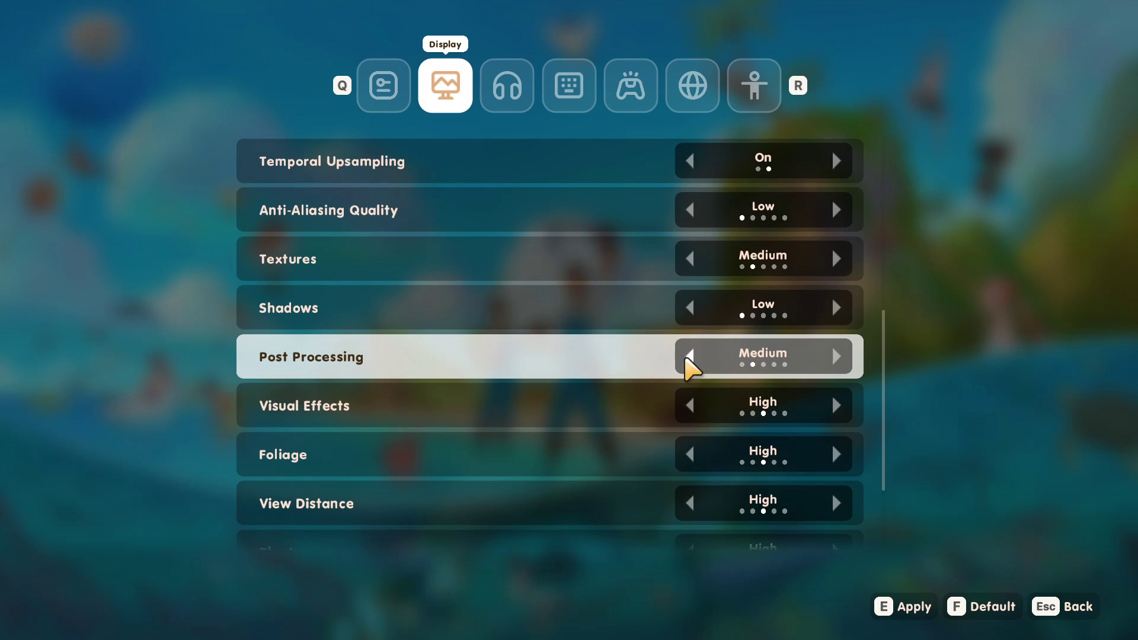
click(839, 407)
click(839, 408)
click(839, 408)
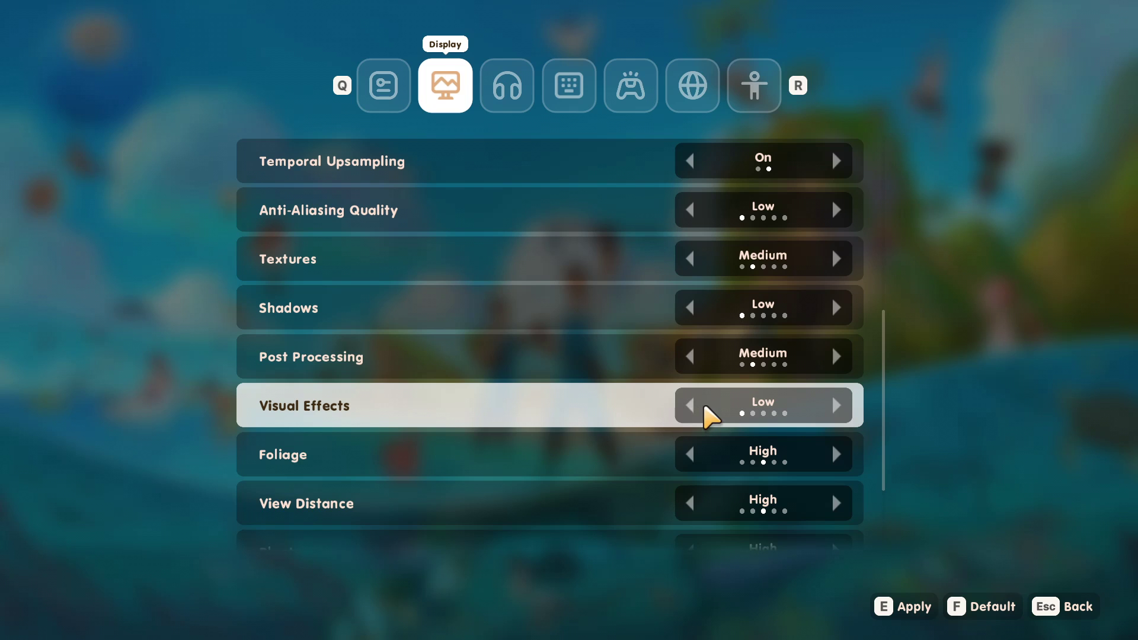
click(838, 407)
Lower the Foliage quality to Low and settle on Medium
scroll(765, 415, down, 1)
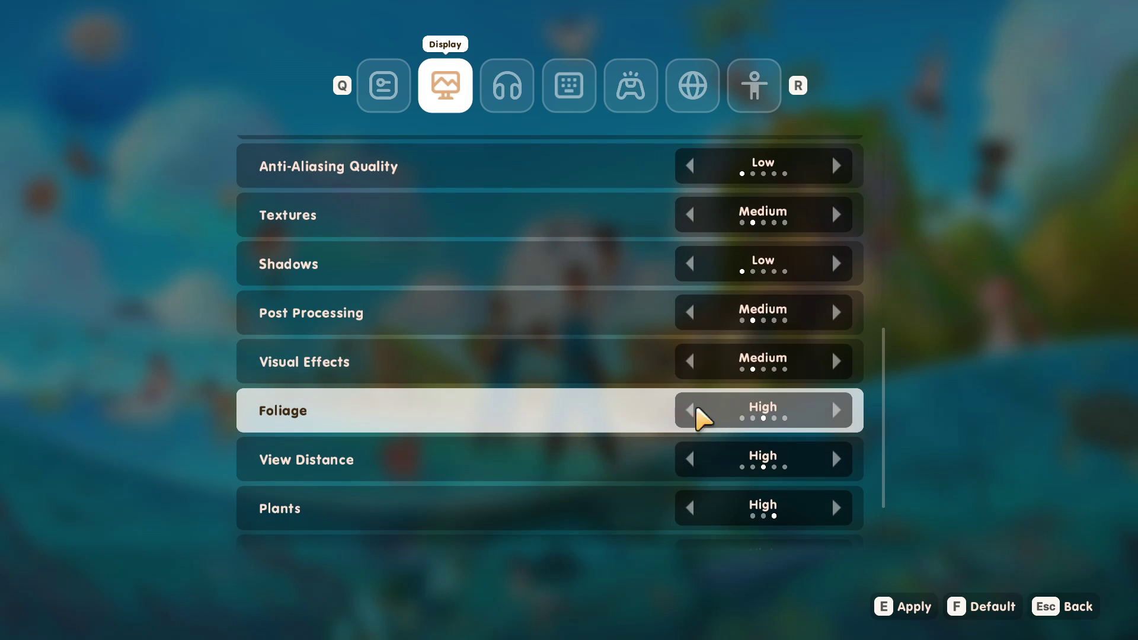
click(690, 409)
click(689, 409)
click(837, 409)
Go through the View Distance levels between Epic and Low, and set View Distance to Medium
scroll(745, 409, down, 1)
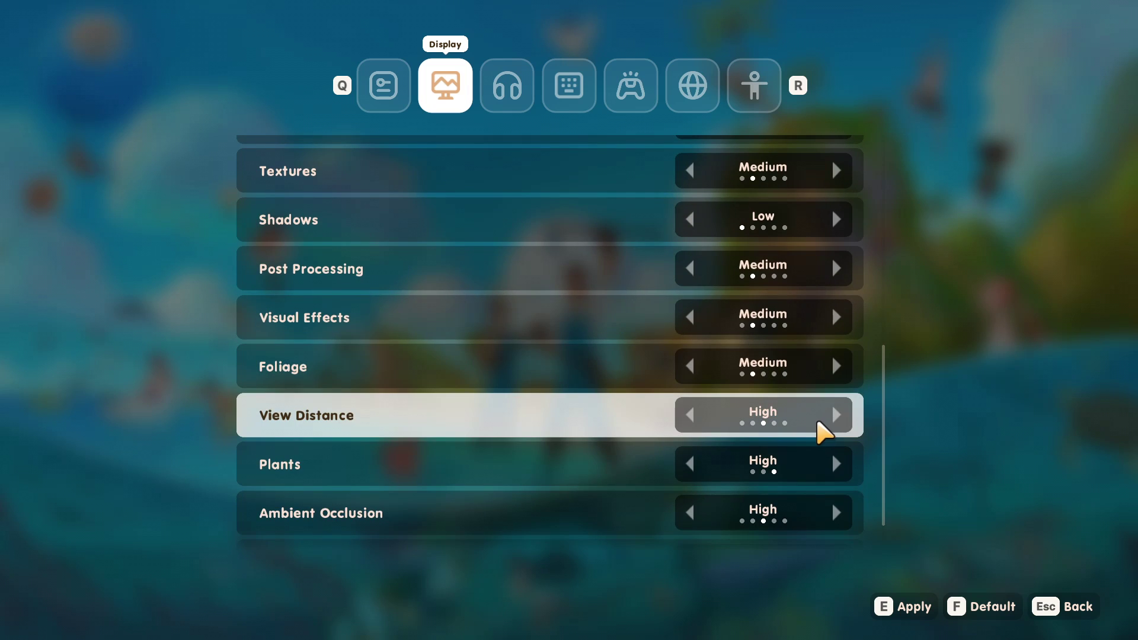
click(835, 416)
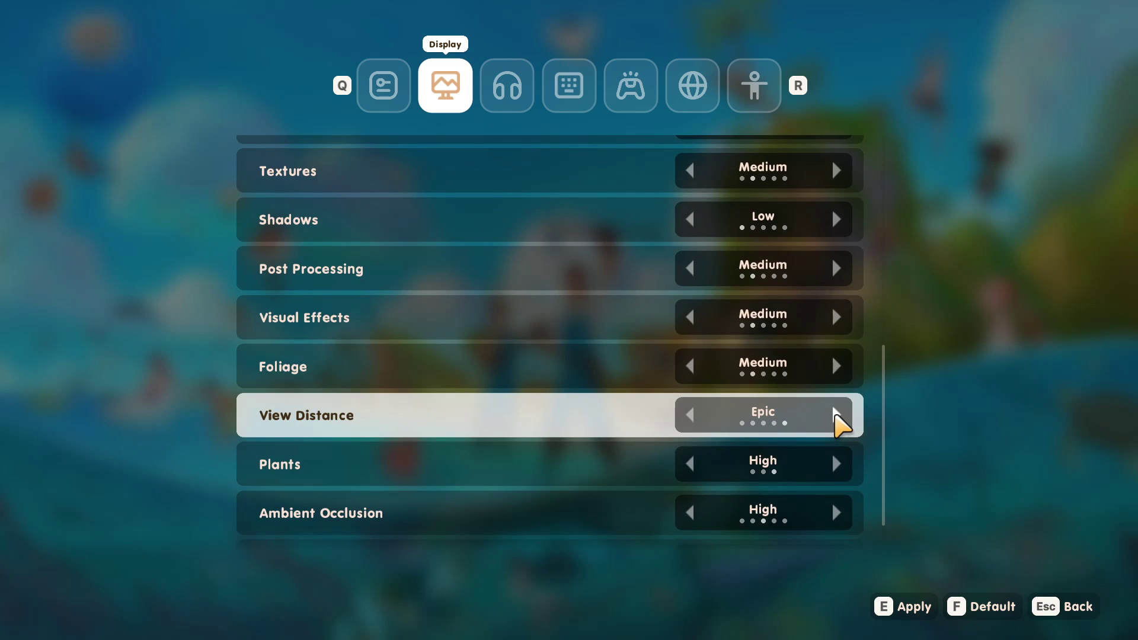
click(690, 415)
click(690, 415)
click(689, 415)
click(690, 415)
click(837, 415)
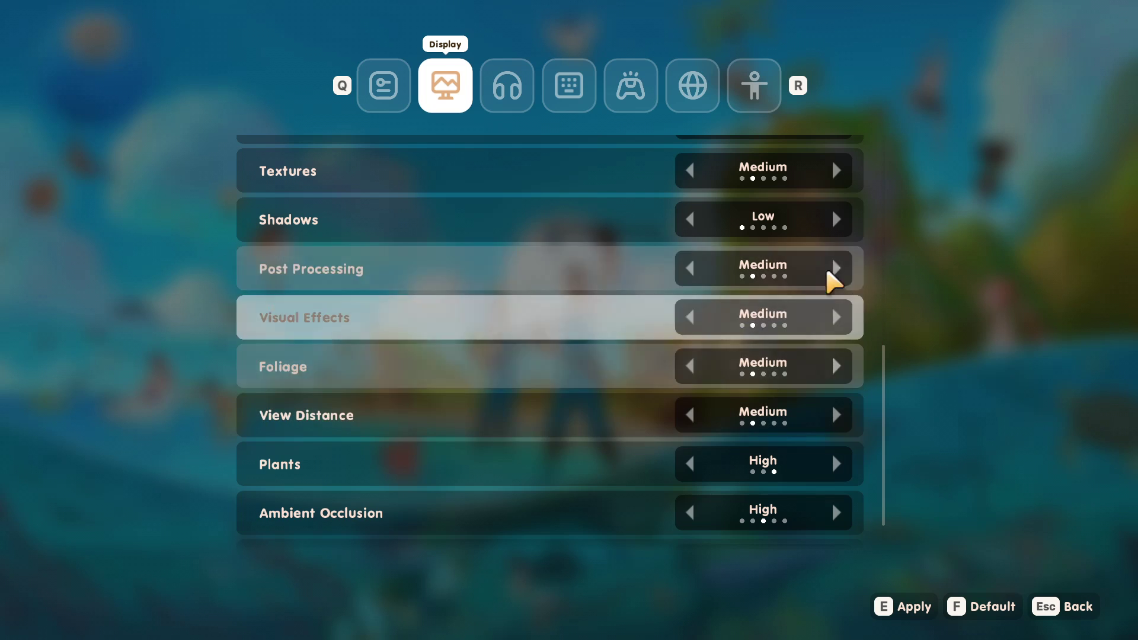
Set Plants to Low and Ambient Occlusion to Medium
scroll(791, 297, down, 1)
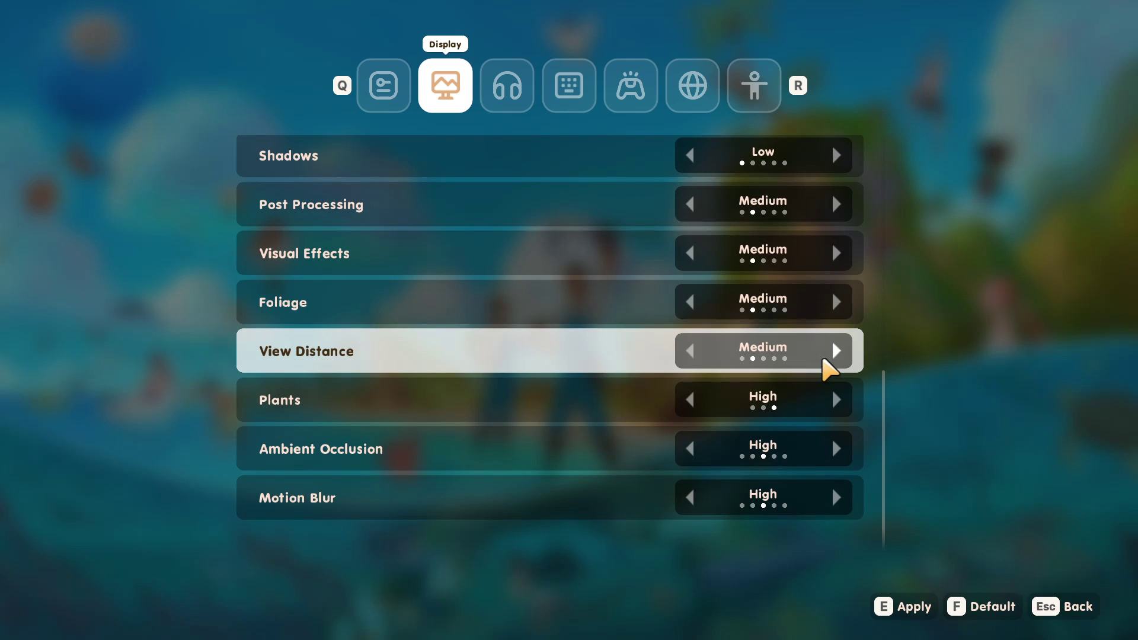
click(695, 399)
click(695, 399)
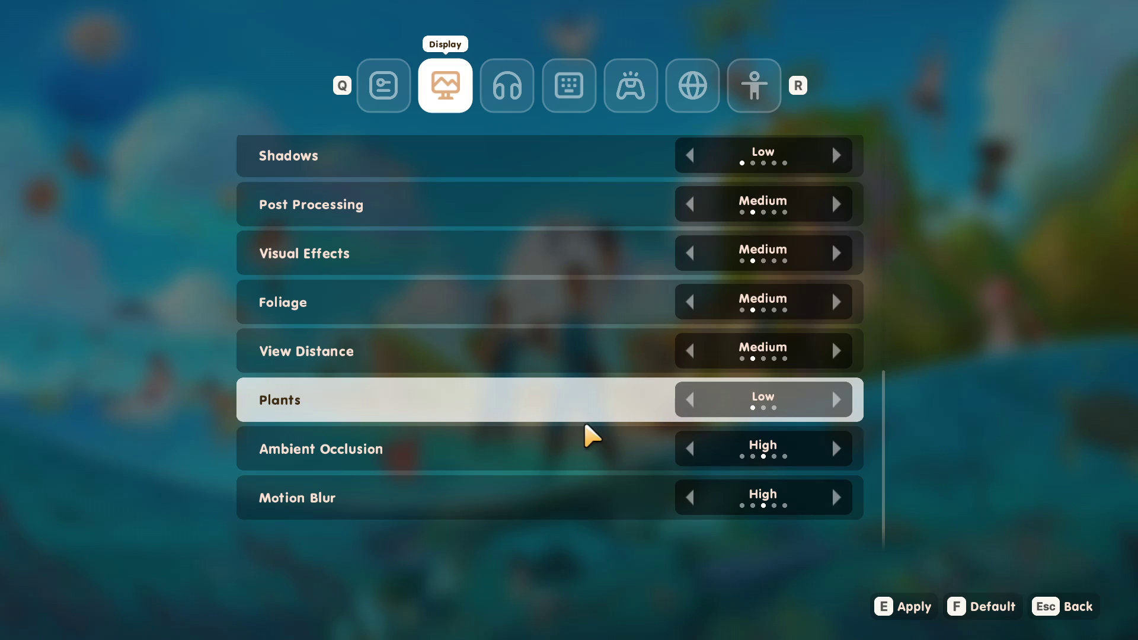
click(690, 450)
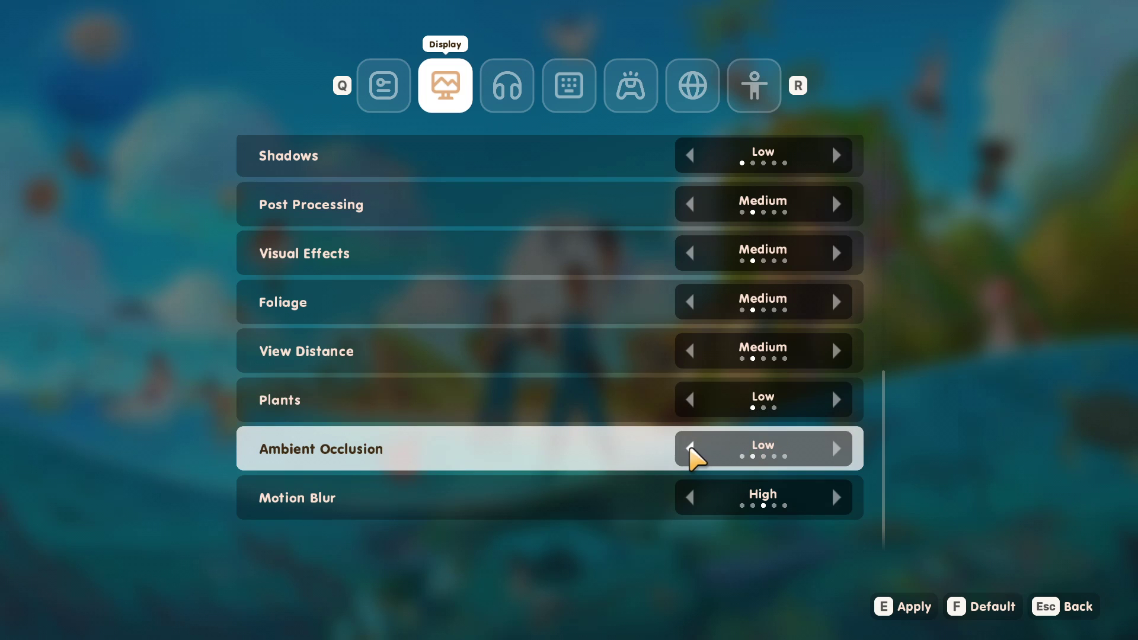
click(835, 449)
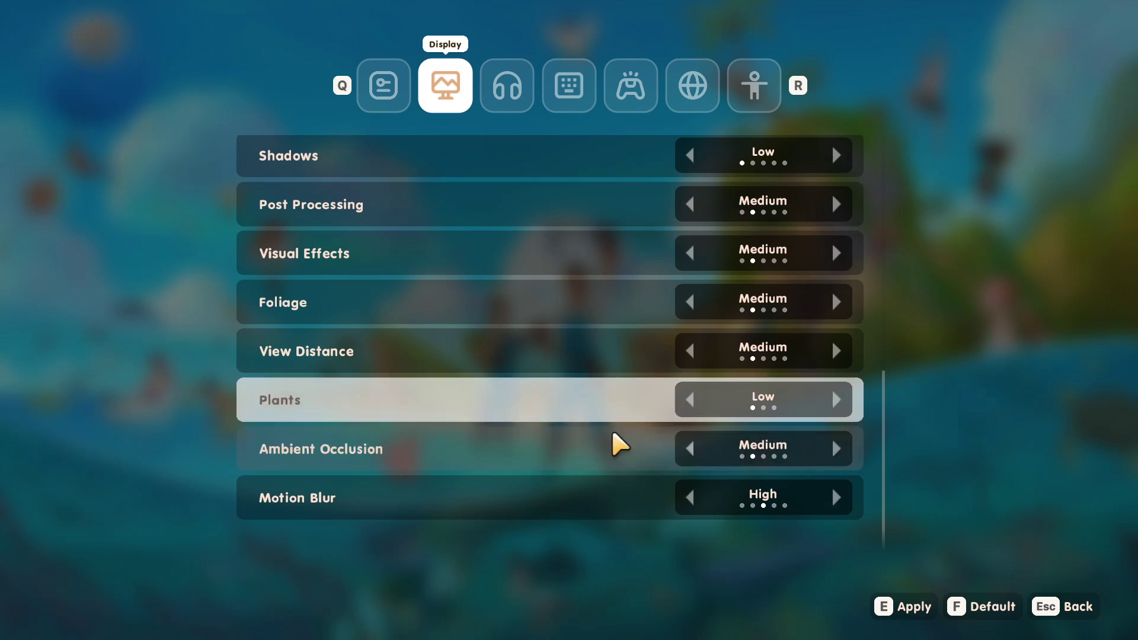
Lower Motion Blur to Low and apply the changed display settings
click(689, 498)
click(690, 498)
click(690, 498)
click(690, 498)
click(690, 498)
click(689, 498)
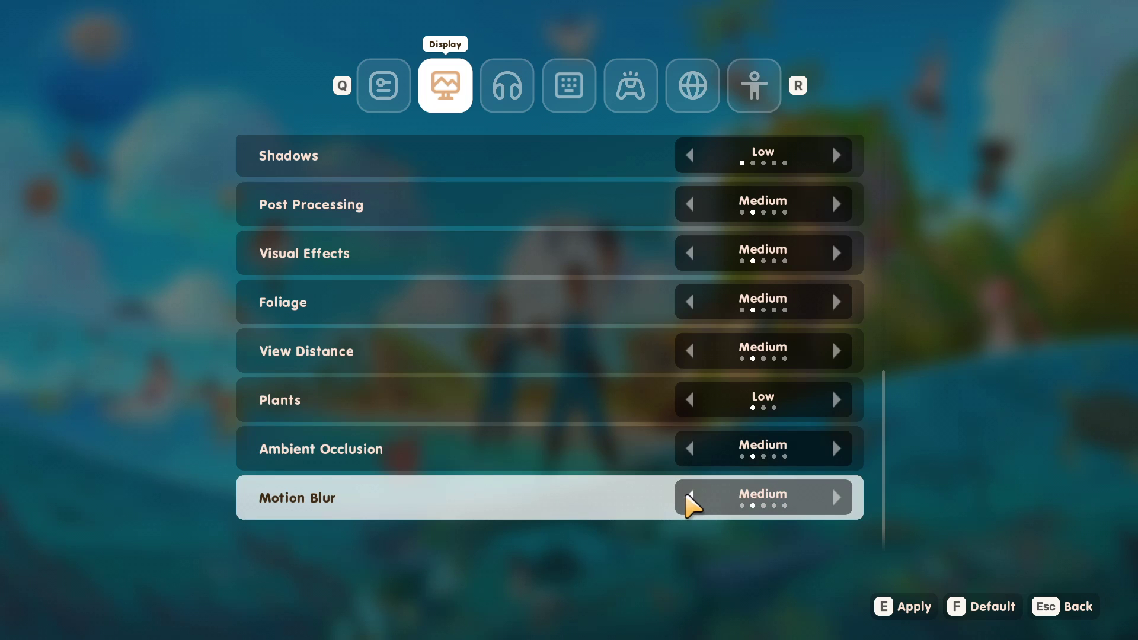
click(689, 498)
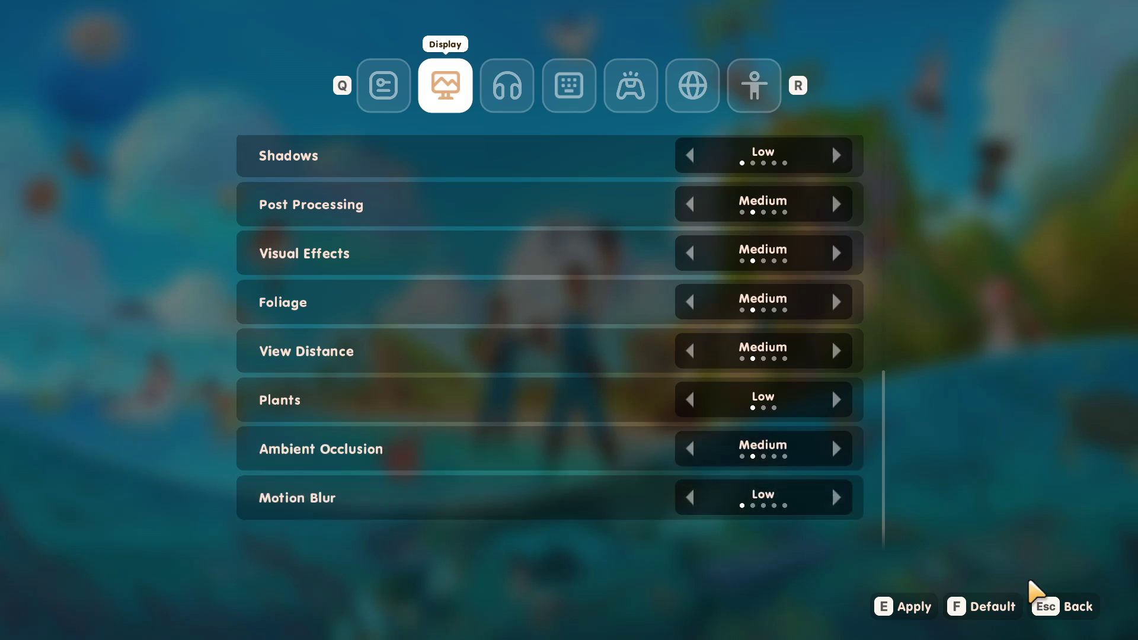
click(914, 611)
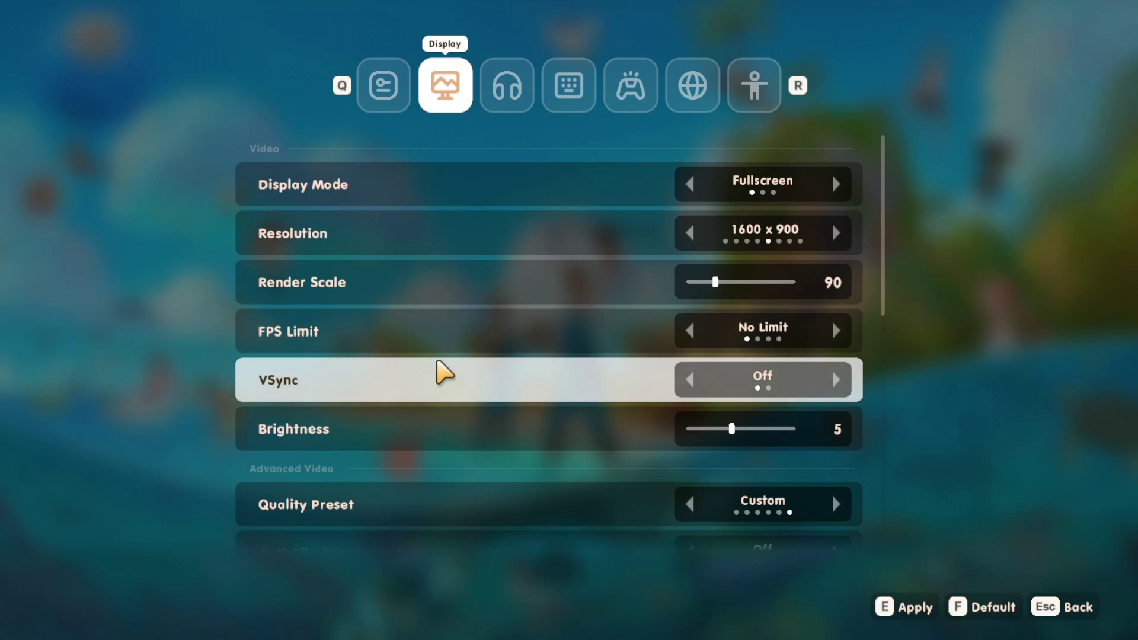
Lower both Post Processing and Visual Effects to Low in the advanced video settings
scroll(439, 374, down, 5)
scroll(652, 356, down, 2)
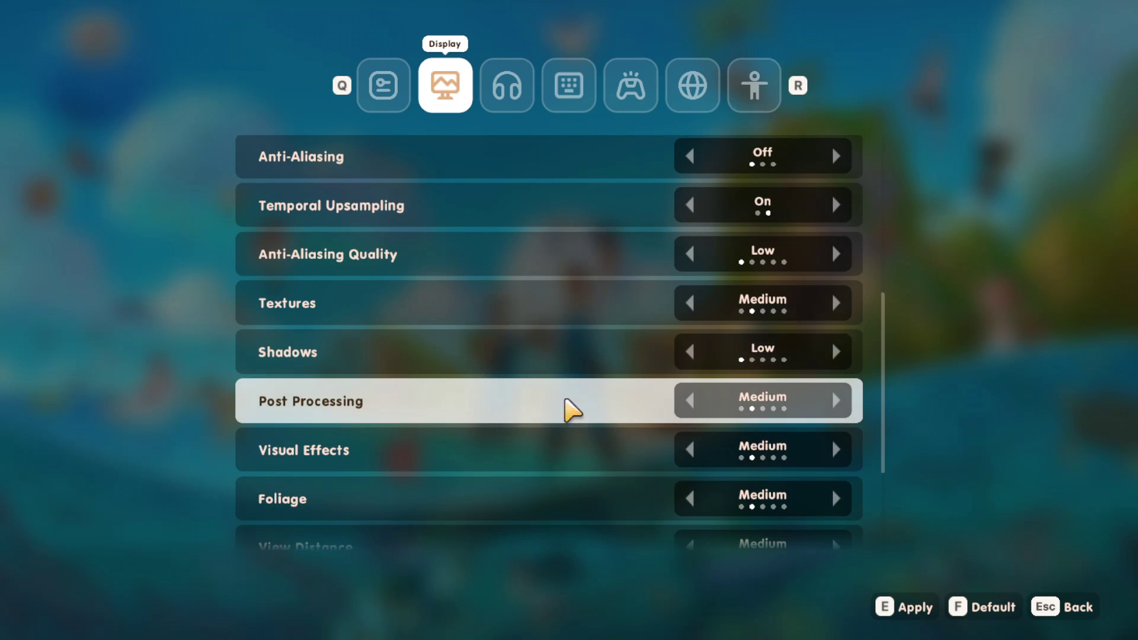
click(691, 401)
click(689, 450)
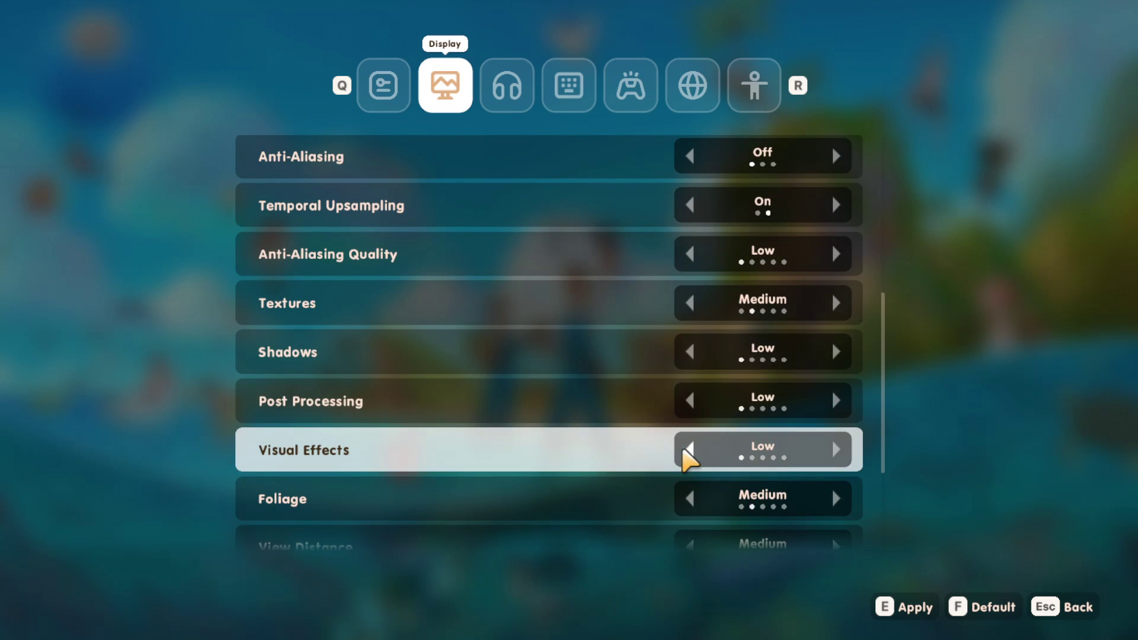
Raise the Plants quality to Medium and look over the remaining display settings
scroll(478, 439, down, 3)
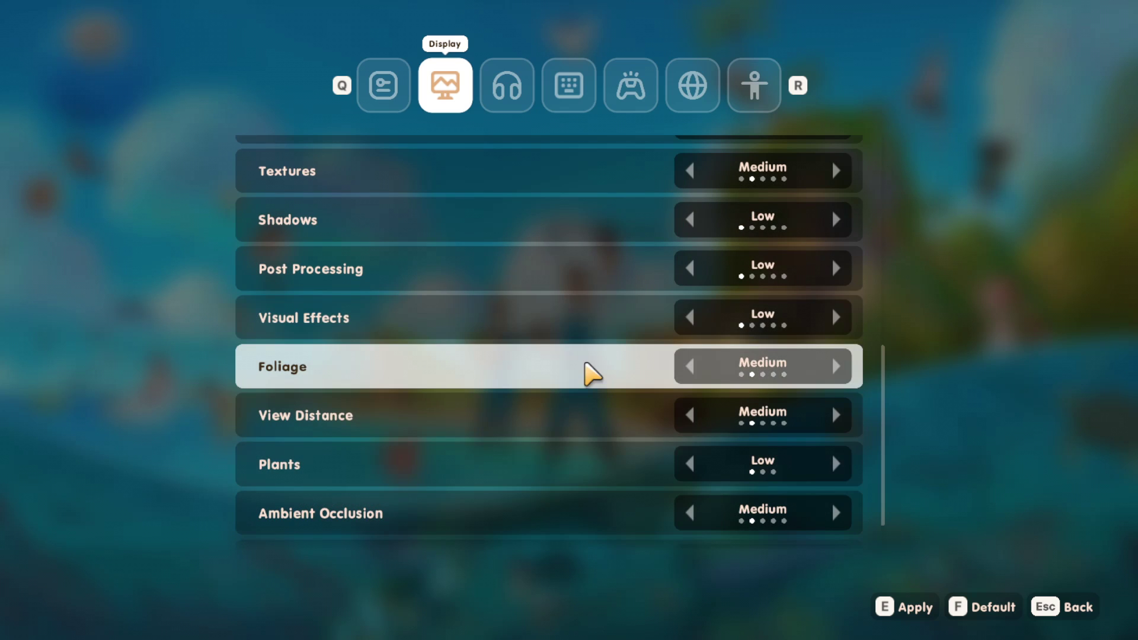
click(837, 464)
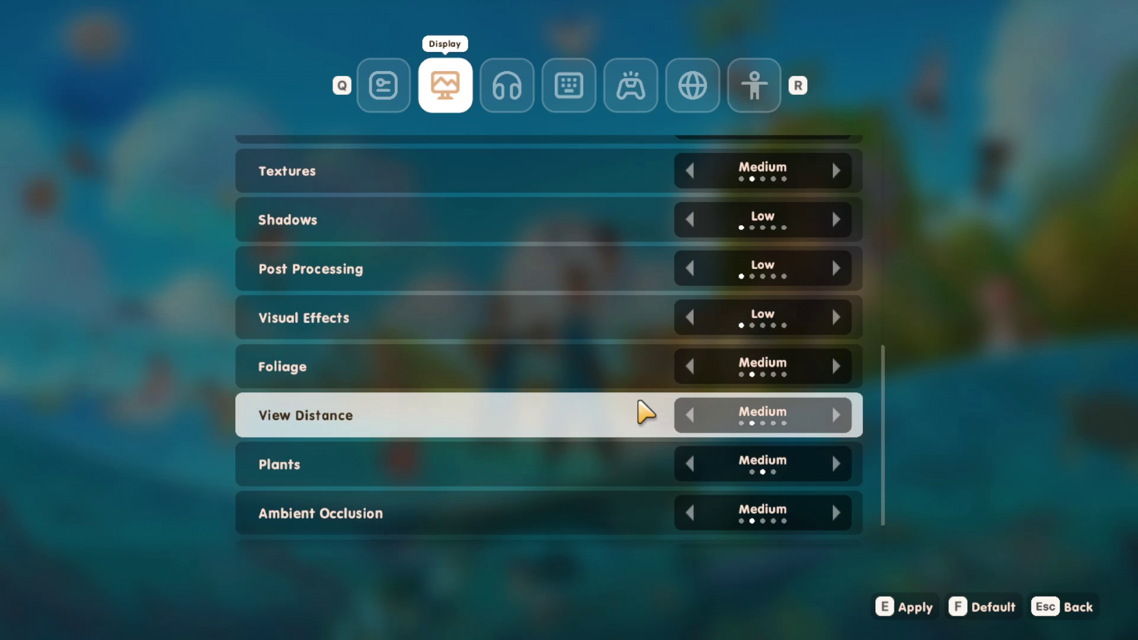
scroll(639, 401, down, 1)
scroll(639, 401, up, 6)
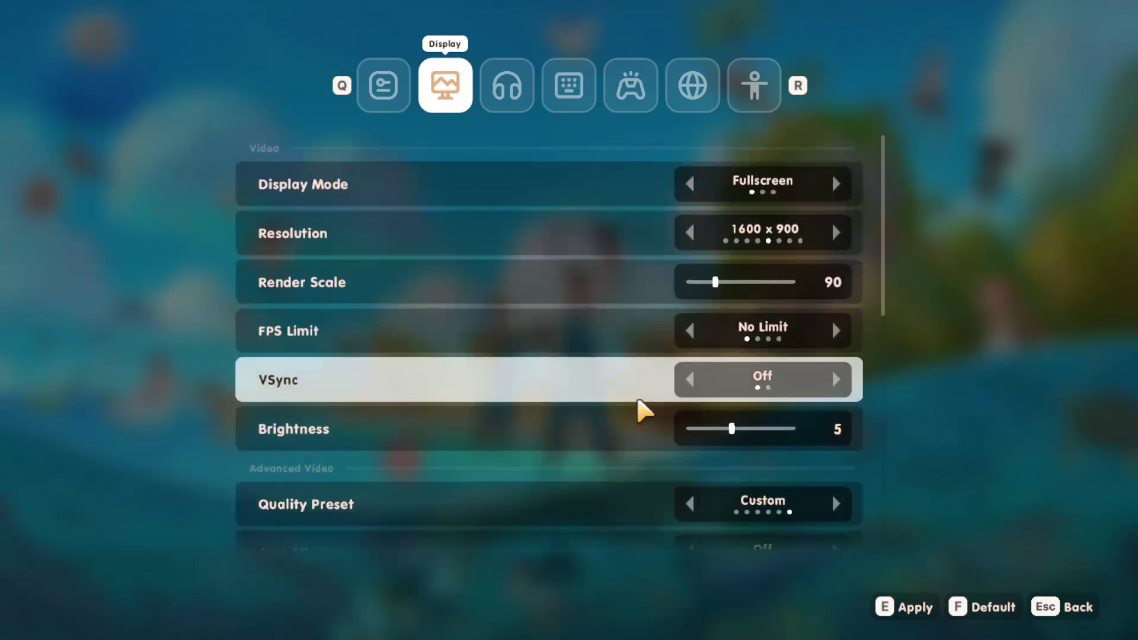